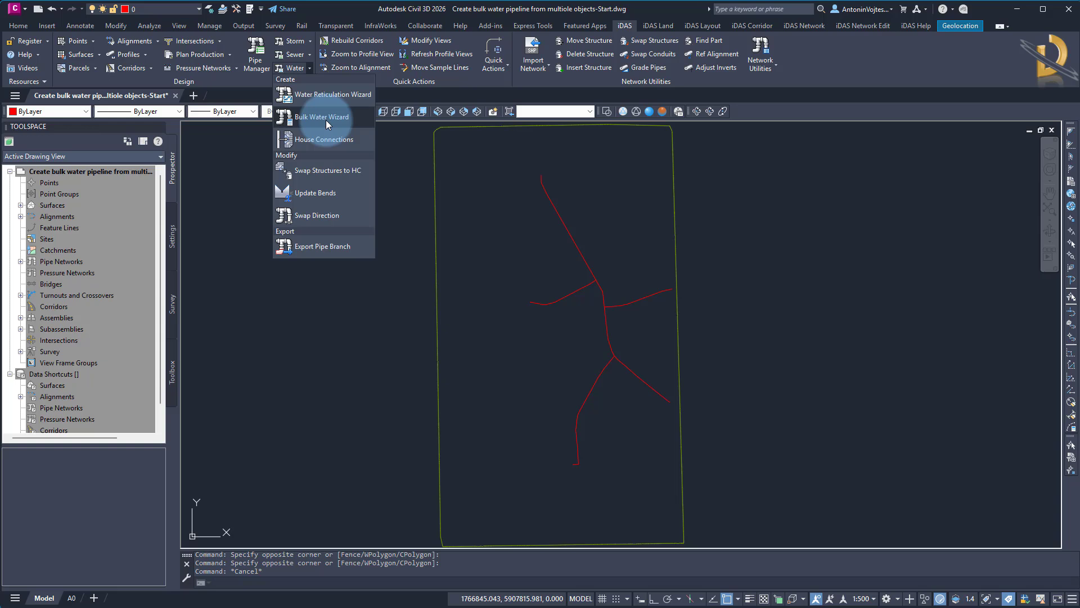
{"action": "left_click", "coordinate": [326, 120]}
{"action": "left_click", "coordinate": [804, 25]}
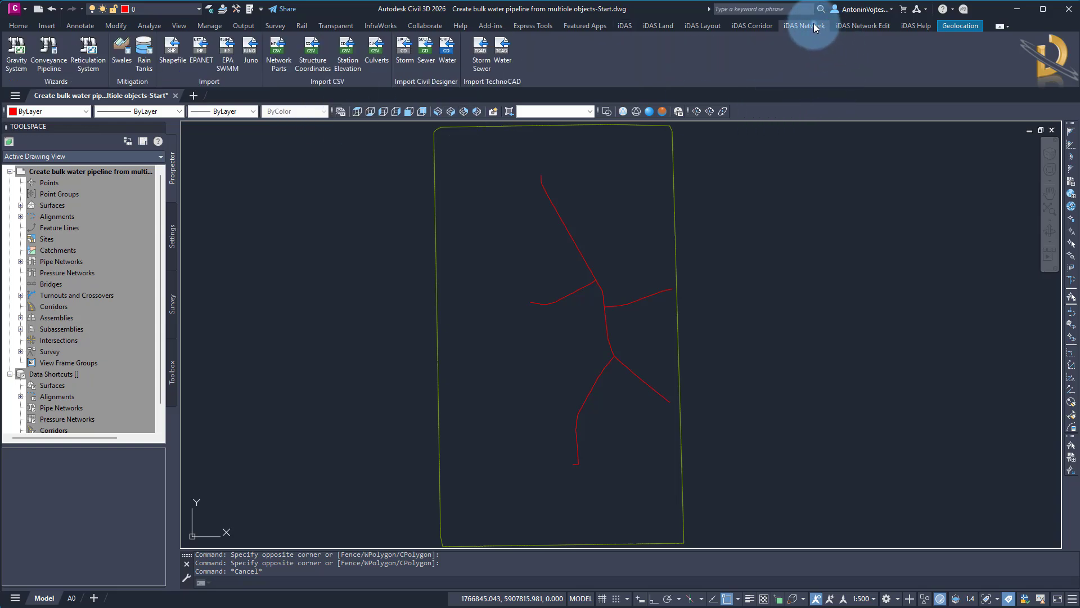
{"action": "left_click", "coordinate": [50, 57]}
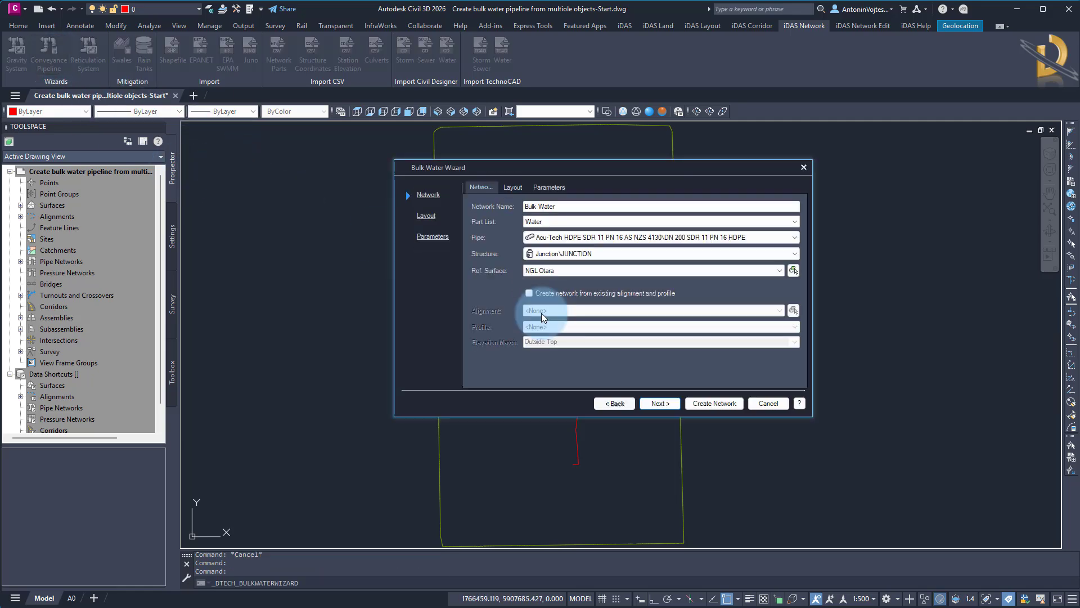
{"action": "left_click", "coordinate": [715, 403]}
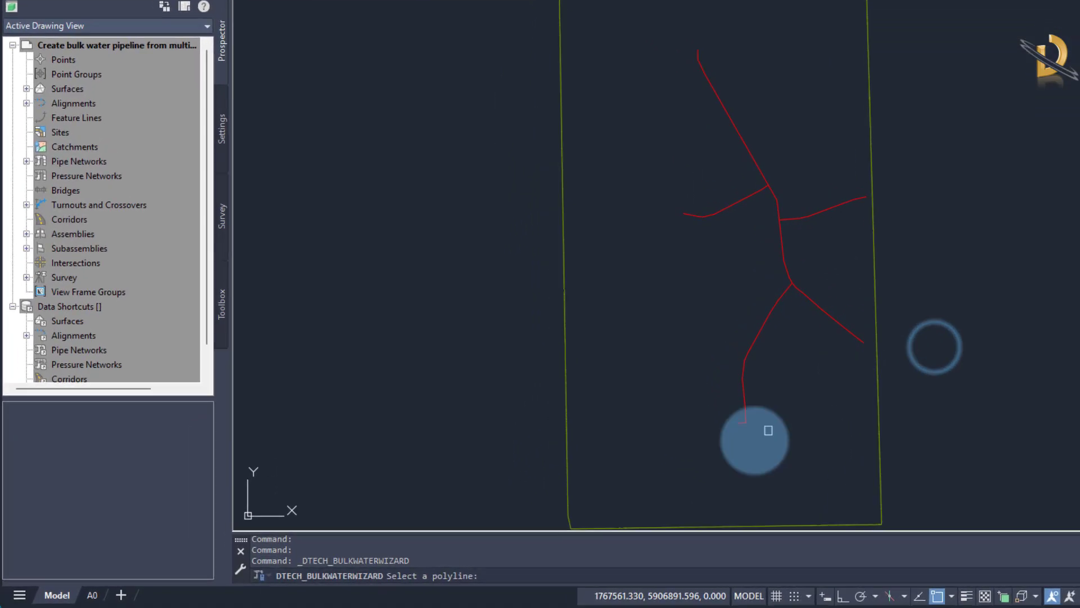
{"action": "left_click", "coordinate": [753, 398]}
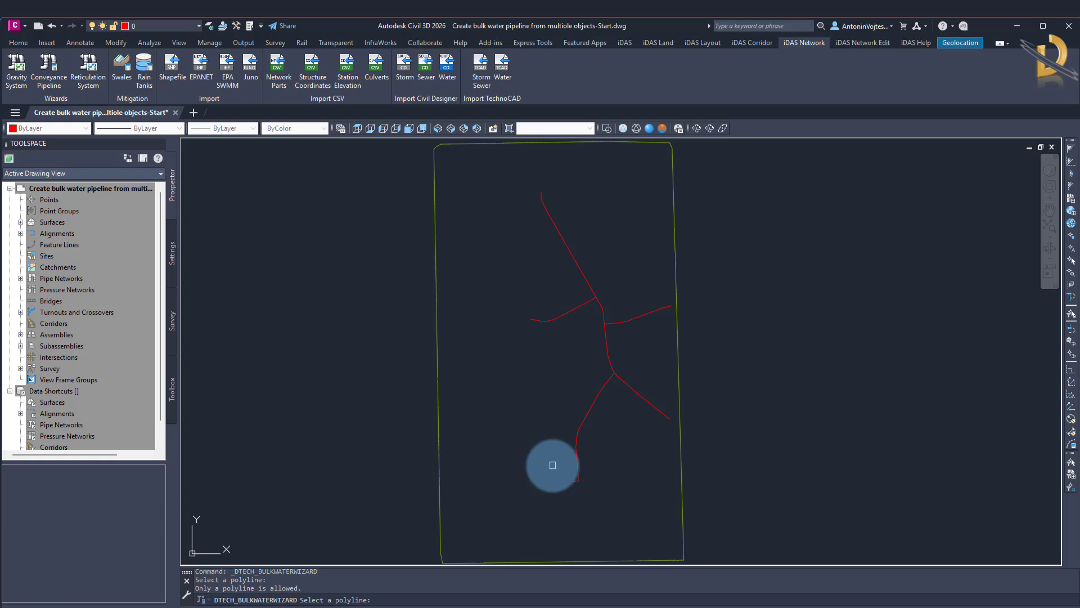
{"action": "key", "text": "Escape"}
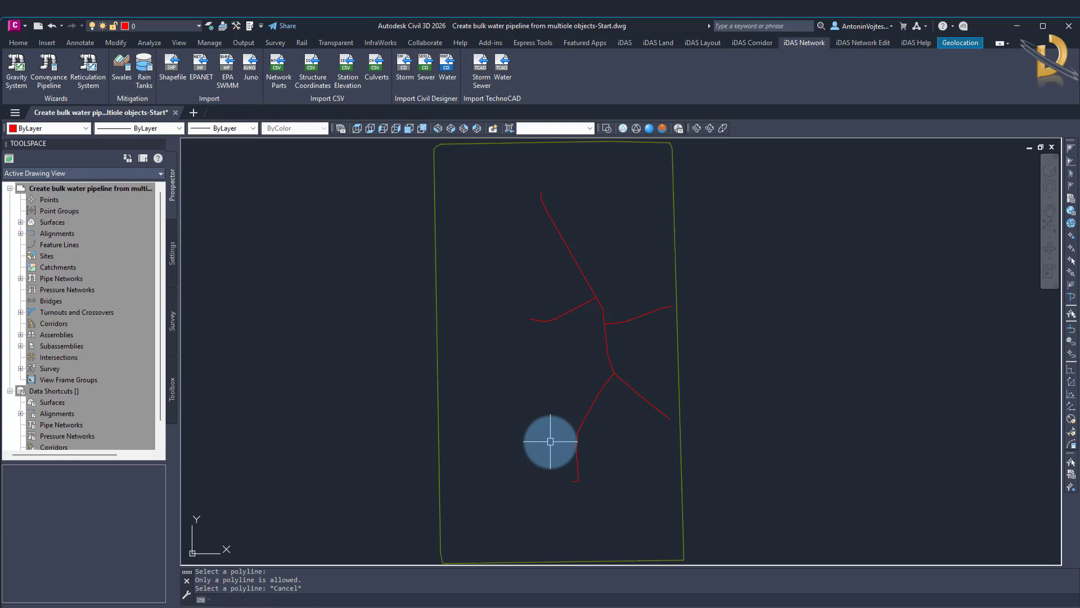
Start the Water Reticulation Wizard and name the network Bulk water.
{"action": "left_click", "coordinate": [624, 43]}
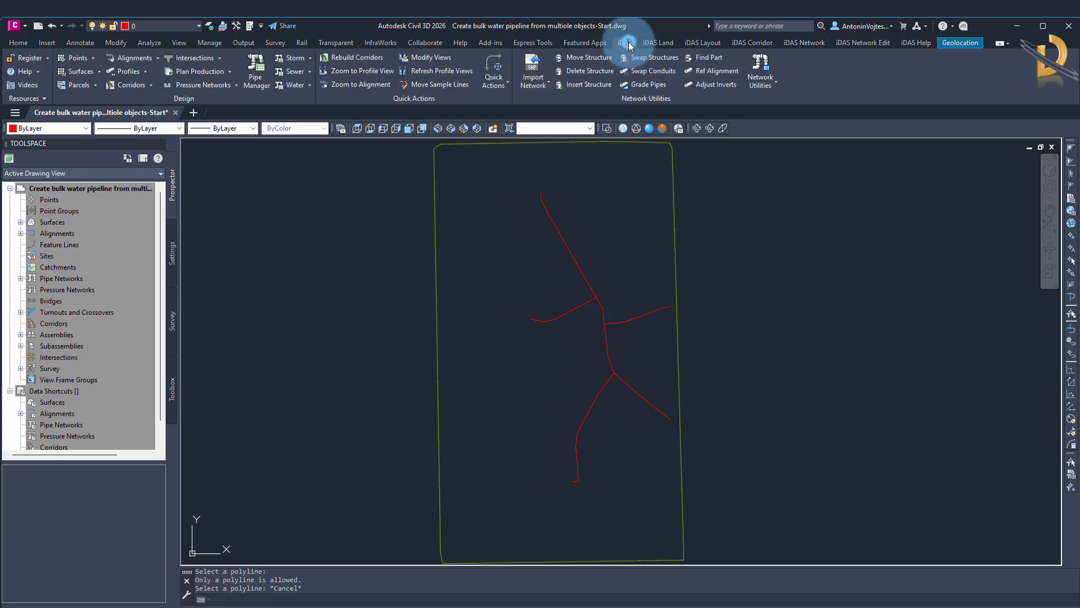
{"action": "left_click", "coordinate": [310, 85]}
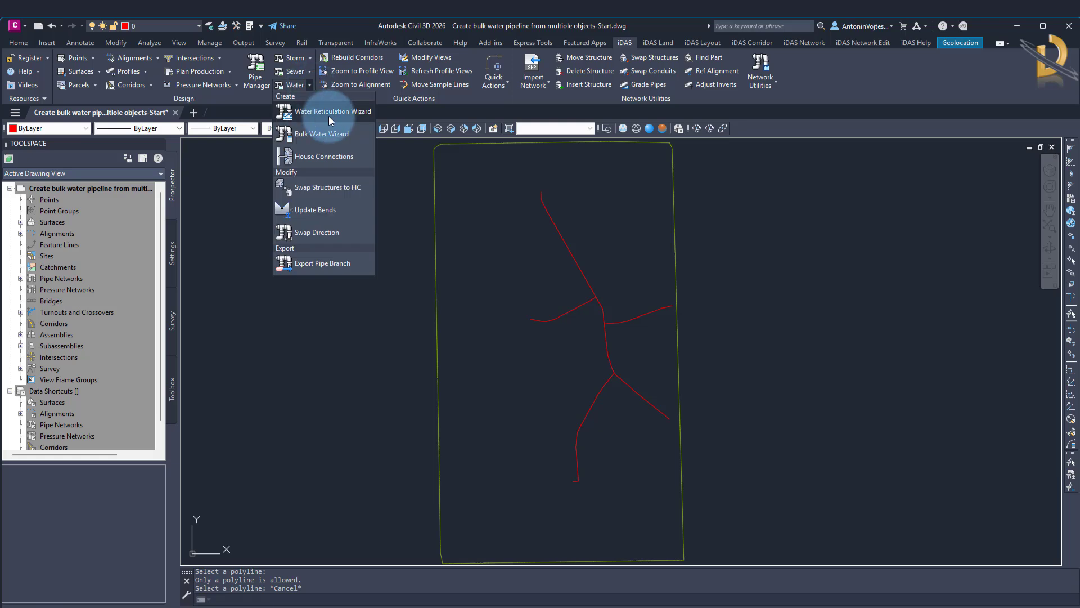
{"action": "left_click", "coordinate": [805, 45]}
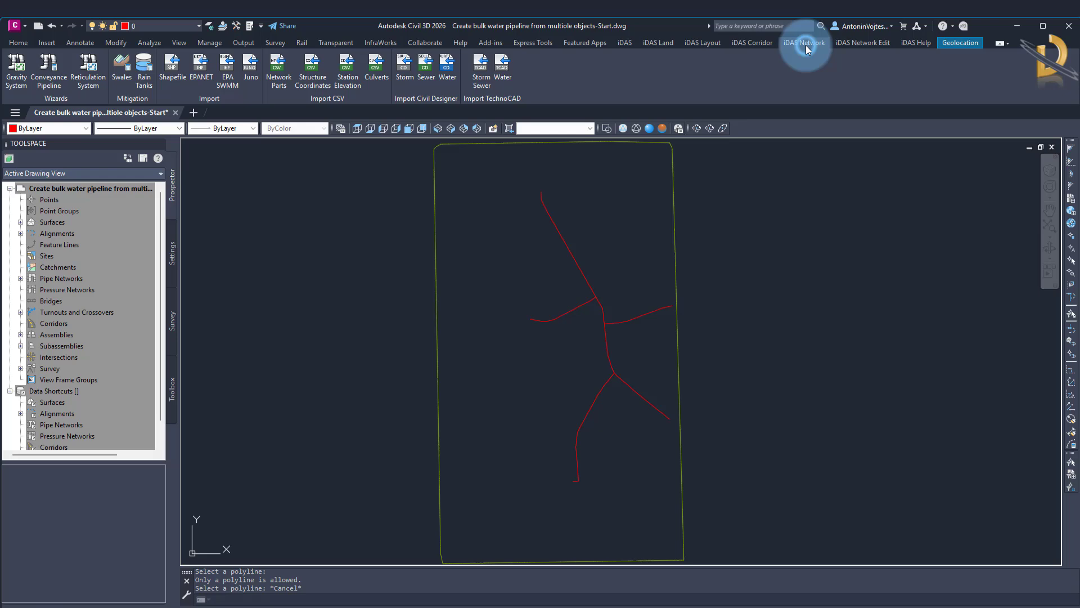
{"action": "left_click", "coordinate": [89, 79]}
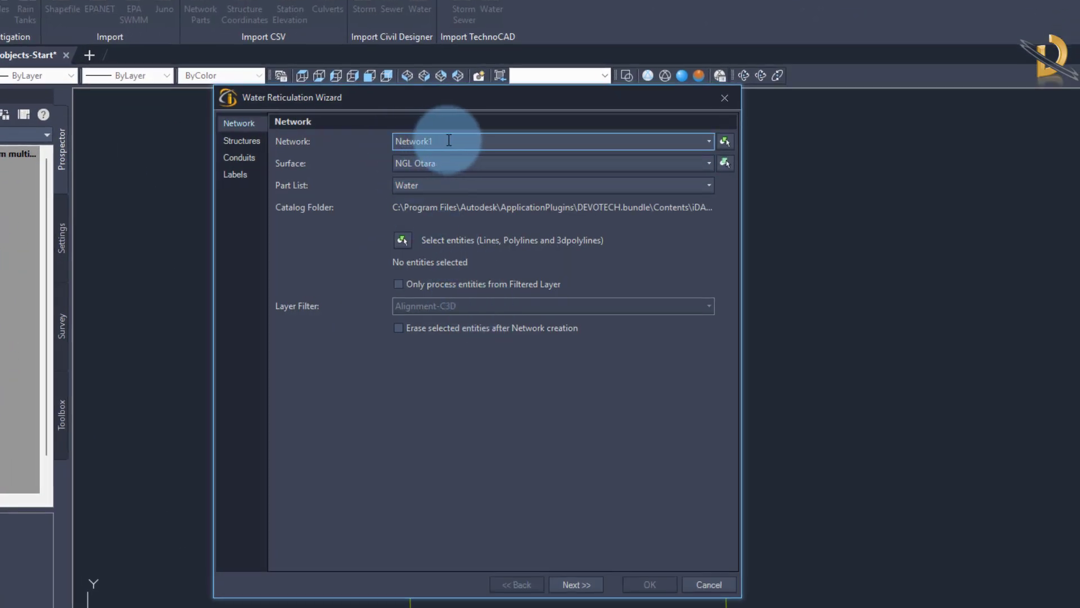
{"action": "double_click", "coordinate": [461, 138]}
{"action": "type", "text": "Bulke "}
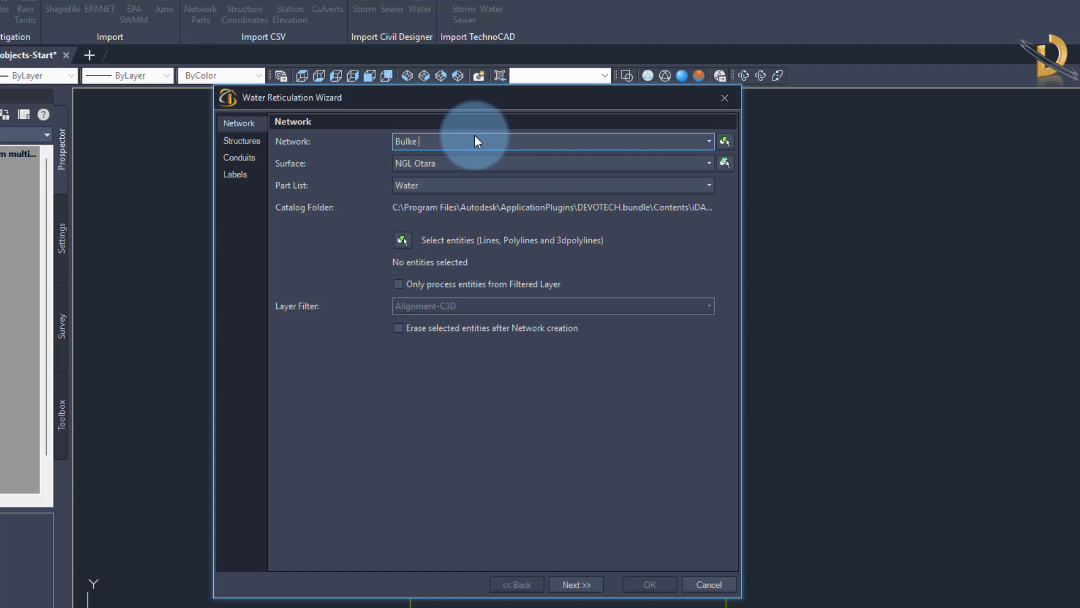
{"action": "type", "text": "wa"}
{"action": "key", "text": "BackSpace"}
{"action": "key", "text": "BackSpace"}
{"action": "key", "text": "BackSpace"}
{"action": "key", "text": "BackSpace"}
{"action": "type", "text": "water"}
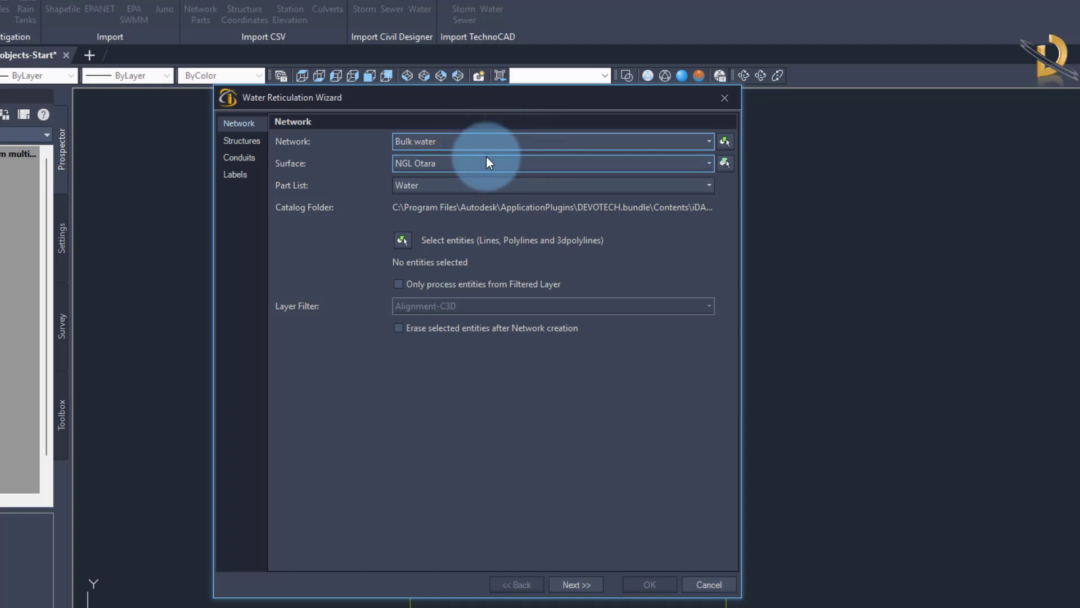
Keep the Water part list and select all the drawing's linework, boundary included, as the network's source entities.
{"action": "left_click", "coordinate": [440, 188]}
{"action": "left_click", "coordinate": [440, 188]}
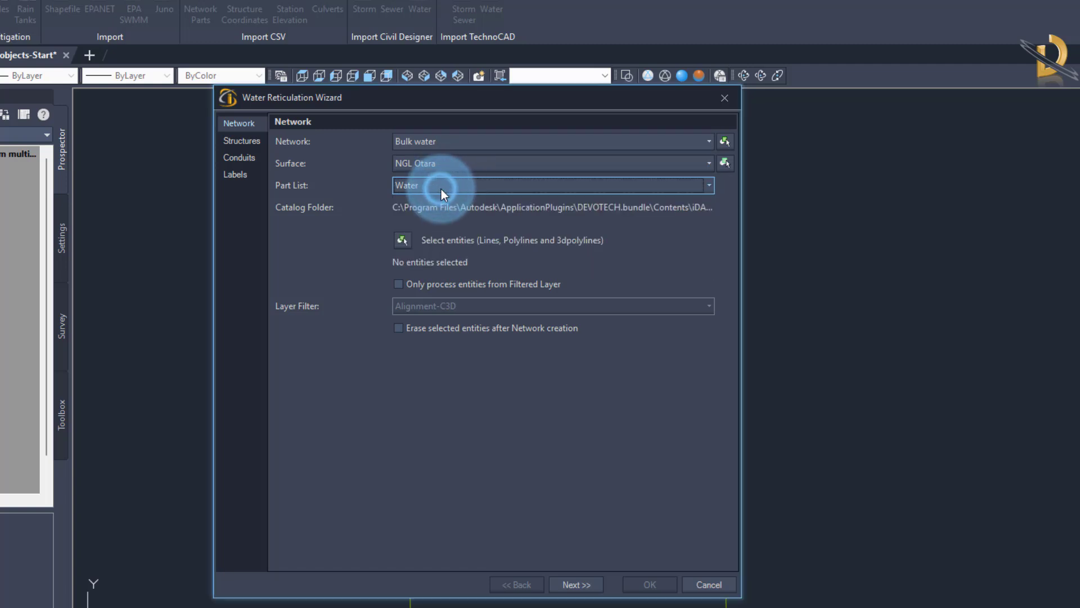
{"action": "left_click", "coordinate": [403, 242]}
{"action": "scroll", "coordinate": [523, 330], "scroll_direction": "down", "scroll_amount": 4}
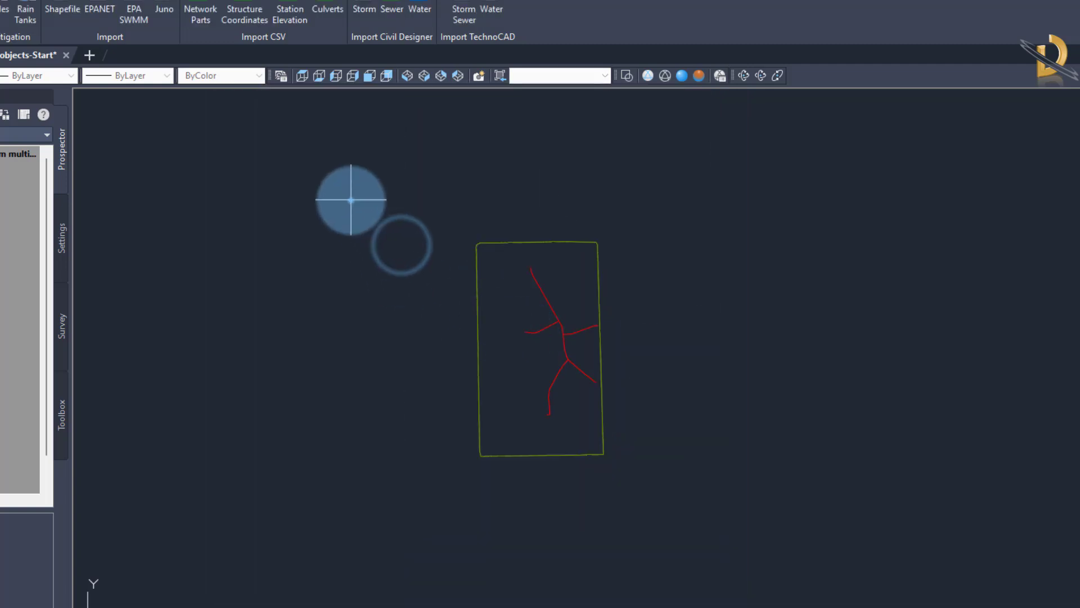
{"action": "left_click", "coordinate": [349, 198]}
{"action": "left_click", "coordinate": [668, 504]}
{"action": "key", "text": "Return"}
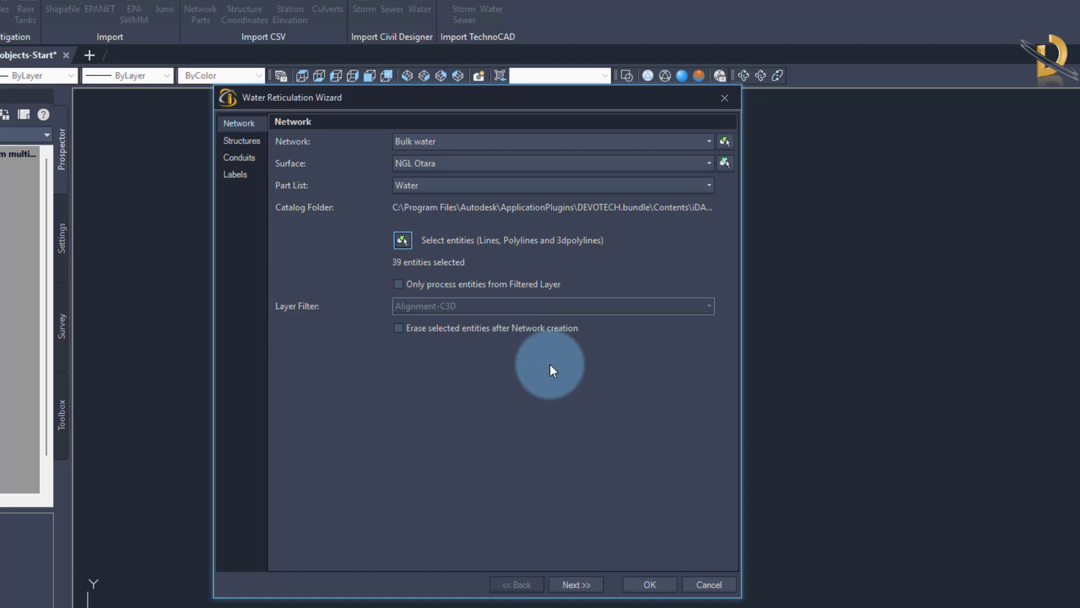
Choose the Junction part family for the structures at the line and polyline vertices.
{"action": "left_click", "coordinate": [588, 584]}
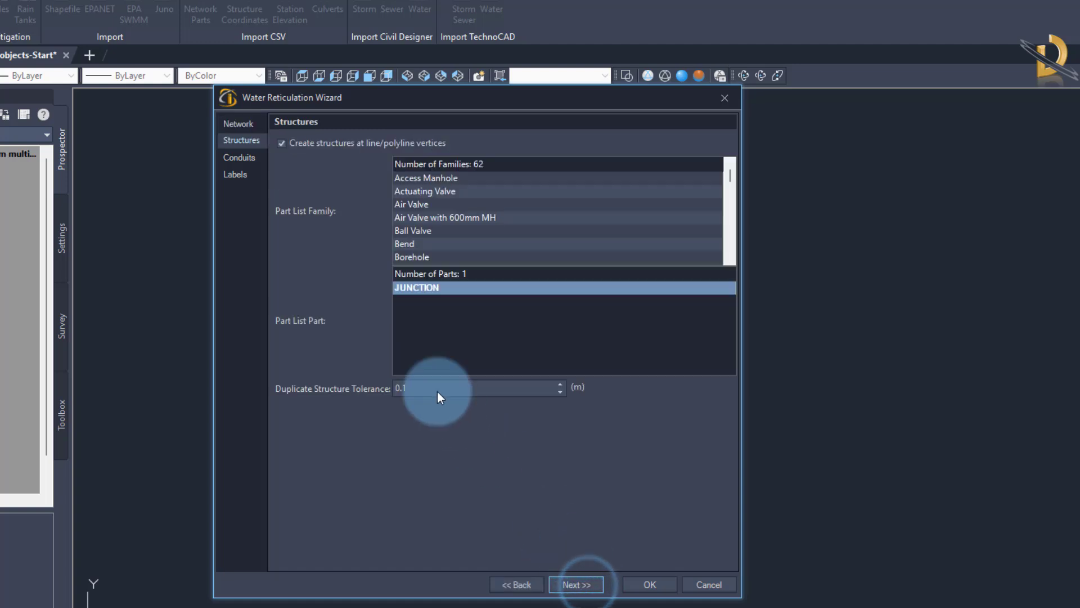
{"action": "left_click", "coordinate": [420, 231]}
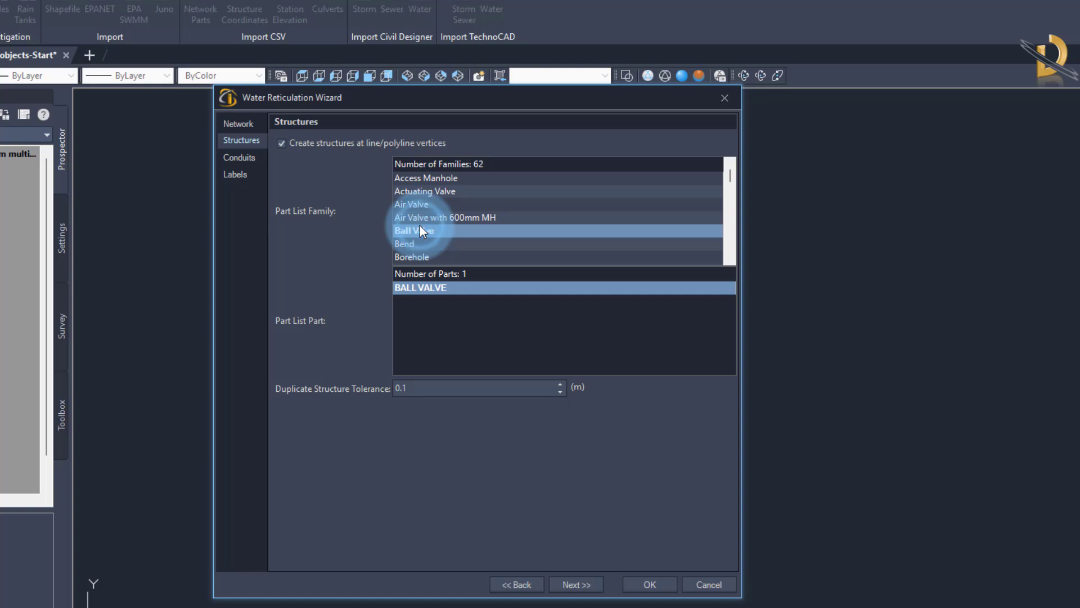
{"action": "key", "text": "j"}
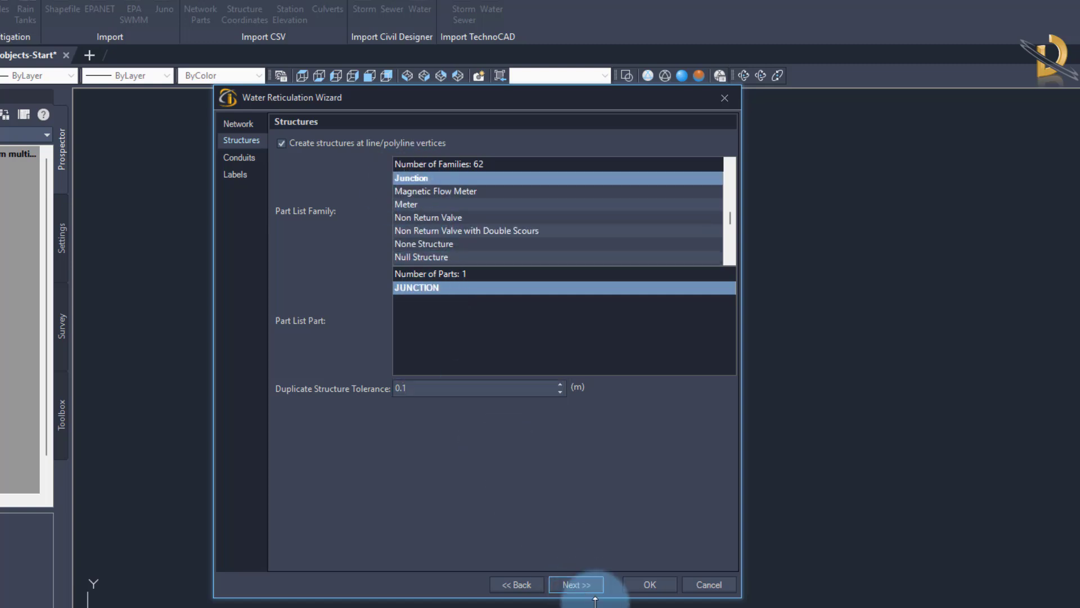
Set the conduits to DN 140 from Acu-Tech HDPE SDR 11 PN 16 AS NZS 4130, matching entity elevations at Invert, and create the network.
{"action": "left_click", "coordinate": [579, 587]}
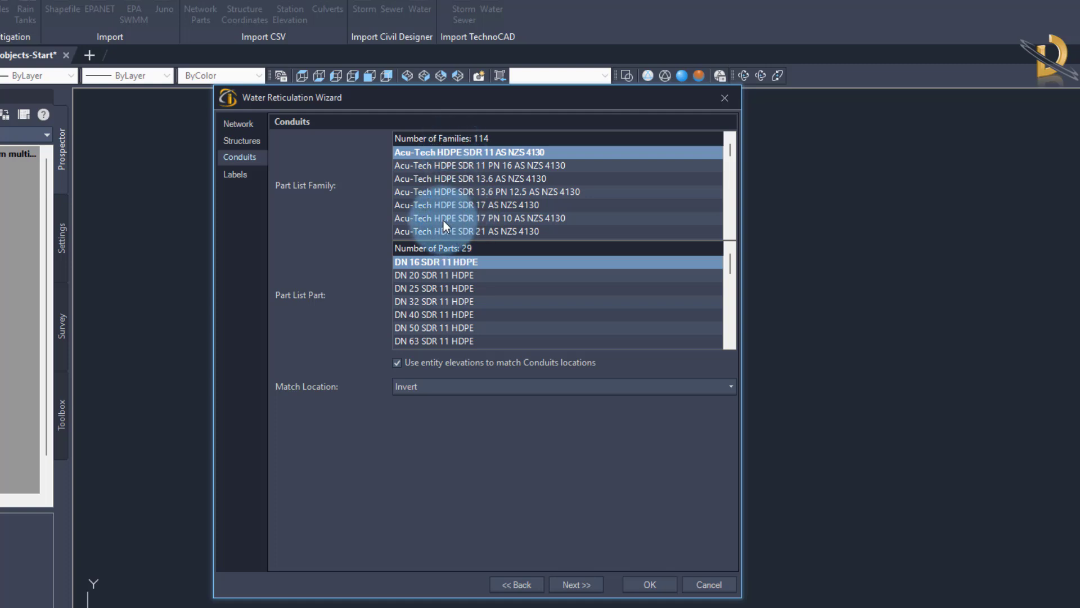
{"action": "left_click", "coordinate": [446, 164]}
{"action": "scroll", "coordinate": [433, 312], "scroll_direction": "down", "scroll_amount": 3}
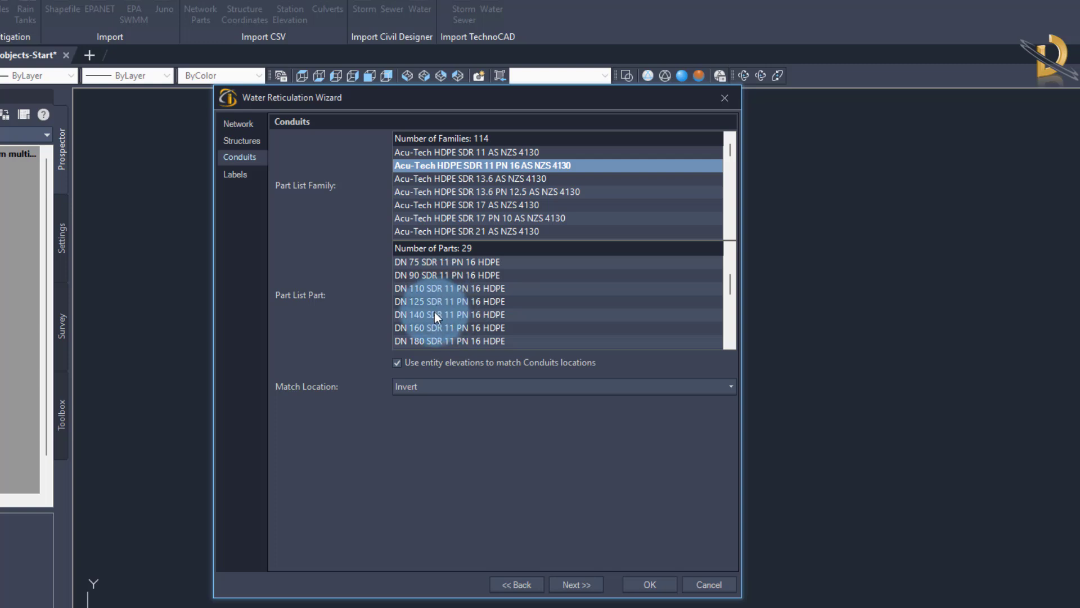
{"action": "left_click", "coordinate": [435, 314]}
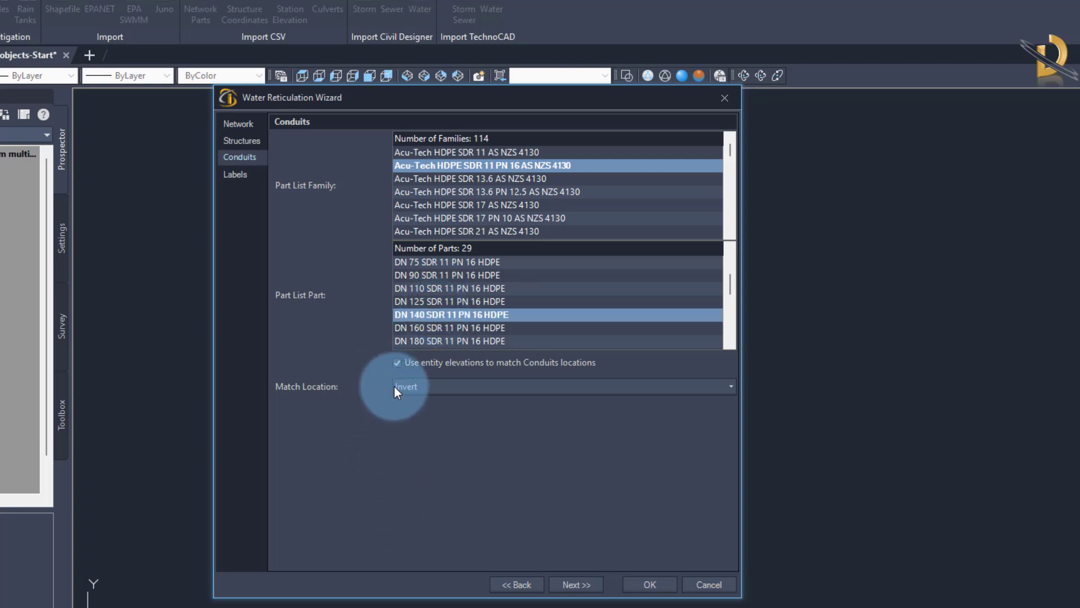
{"action": "left_click", "coordinate": [397, 363]}
{"action": "left_click", "coordinate": [398, 363]}
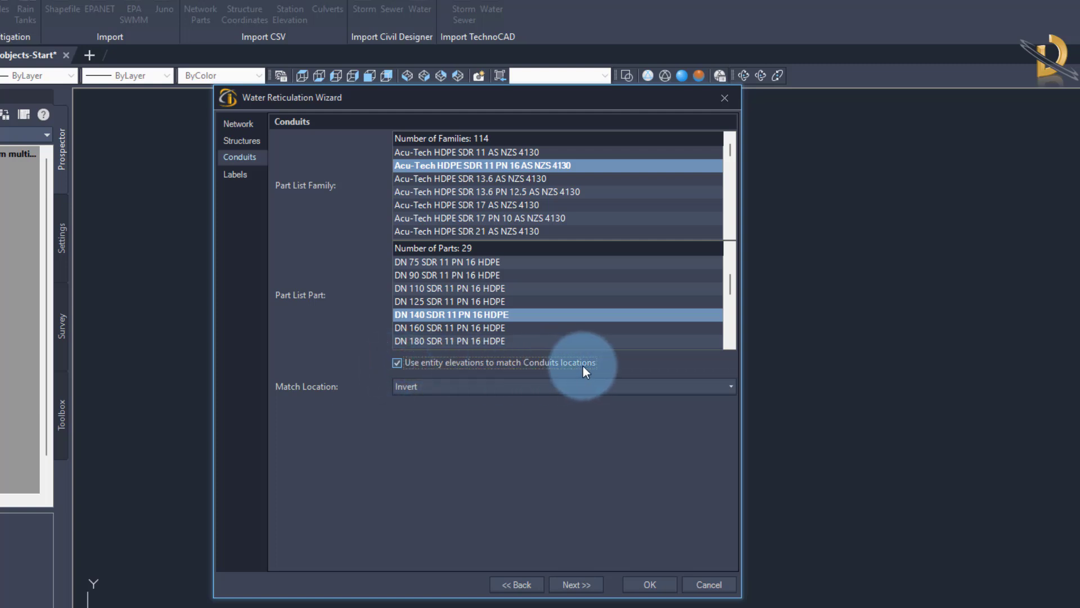
{"action": "left_click", "coordinate": [444, 387]}
{"action": "left_click", "coordinate": [444, 387]}
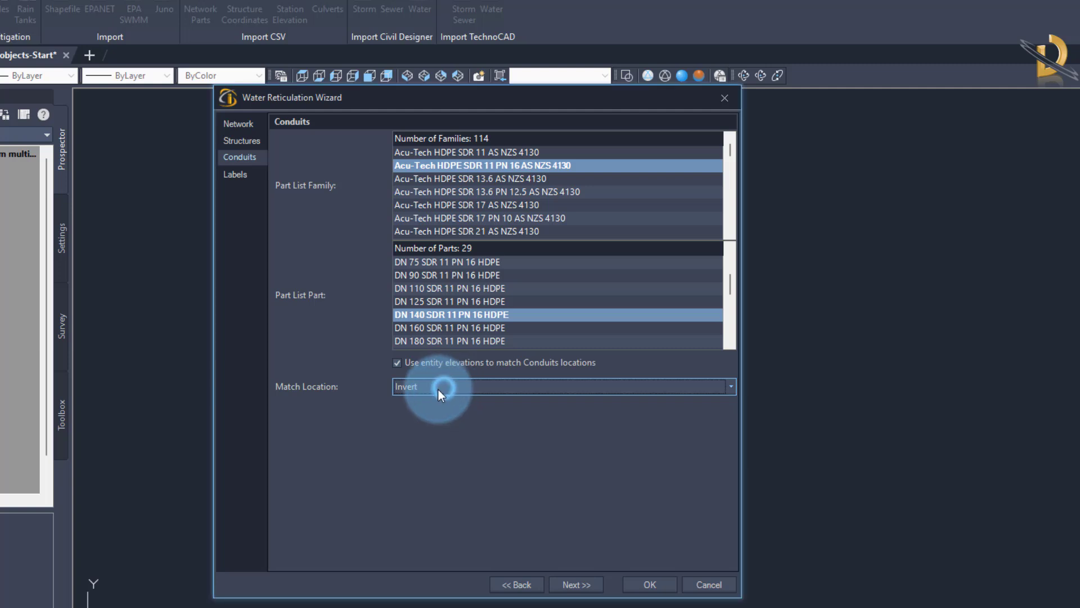
{"action": "left_click", "coordinate": [575, 584]}
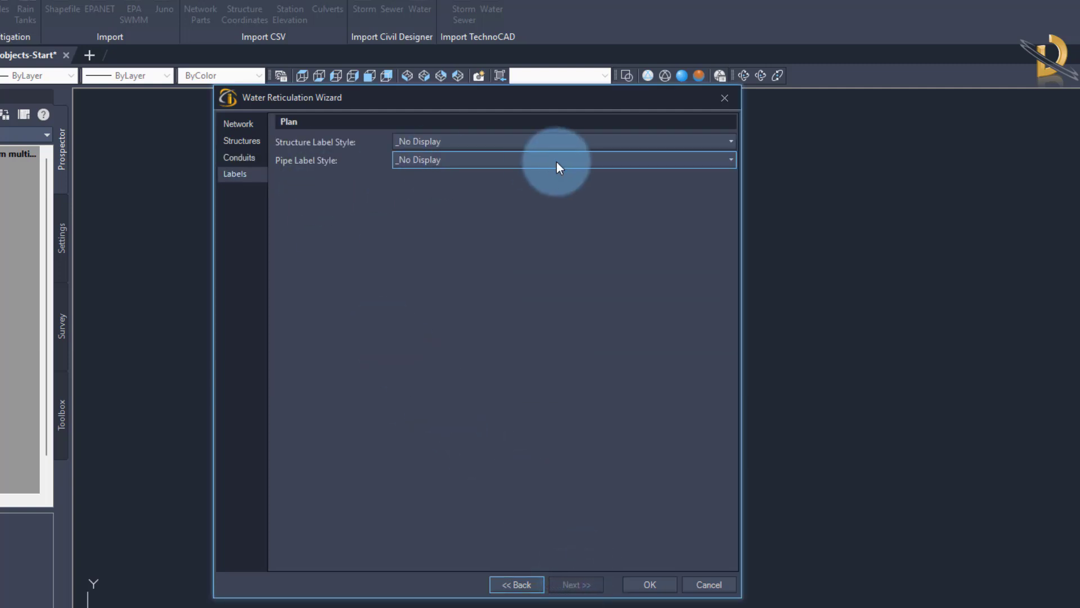
{"action": "left_click", "coordinate": [650, 584]}
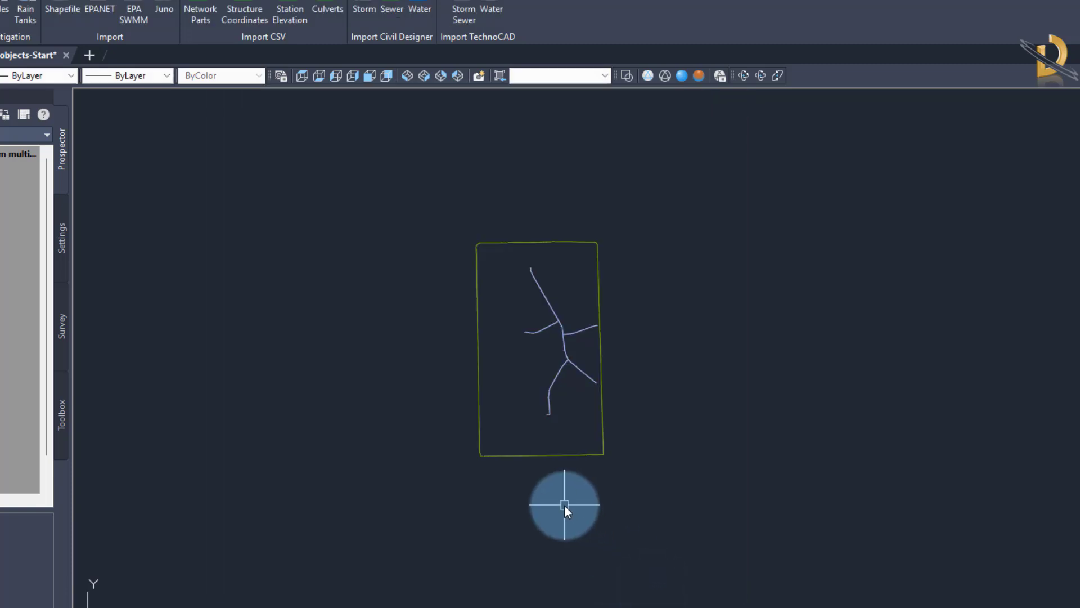
Examine in southwest isometric view how the created pipes and structures sit against the source lines at the junctions and along the branches.
{"action": "left_click", "coordinate": [408, 75]}
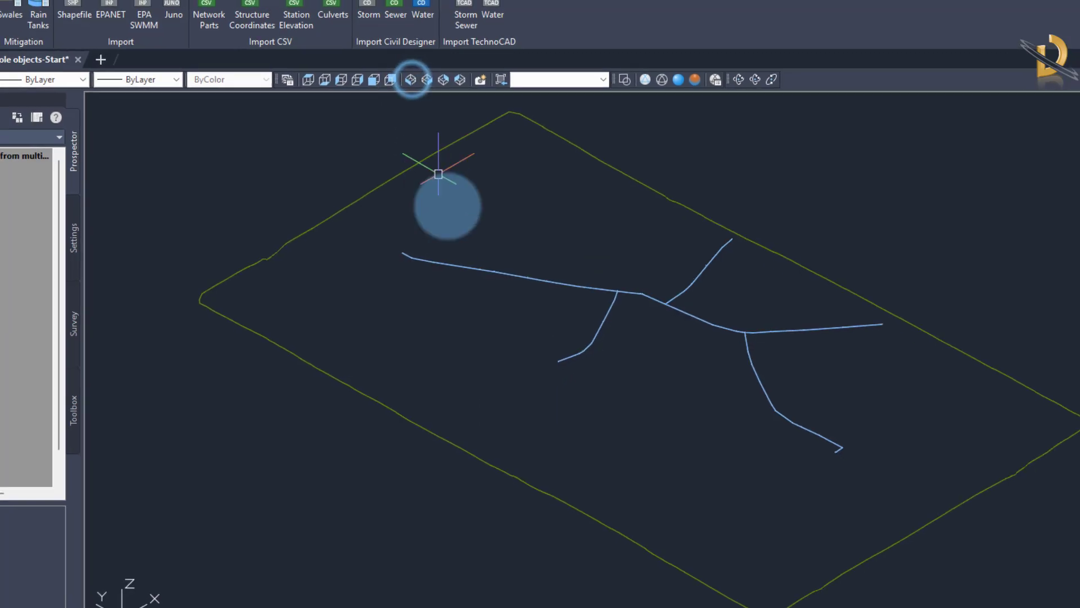
{"action": "mouse_move", "coordinate": [677, 477]}
{"action": "middle_mouse_down", "text": "shift"}
{"action": "mouse_move", "coordinate": [733, 444]}
{"action": "mouse_move", "coordinate": [807, 435]}
{"action": "middle_mouse_up", "text": "shift"}
{"action": "scroll", "coordinate": [494, 337], "scroll_direction": "up", "scroll_amount": 4}
{"action": "scroll", "coordinate": [494, 337], "scroll_direction": "up", "scroll_amount": 8}
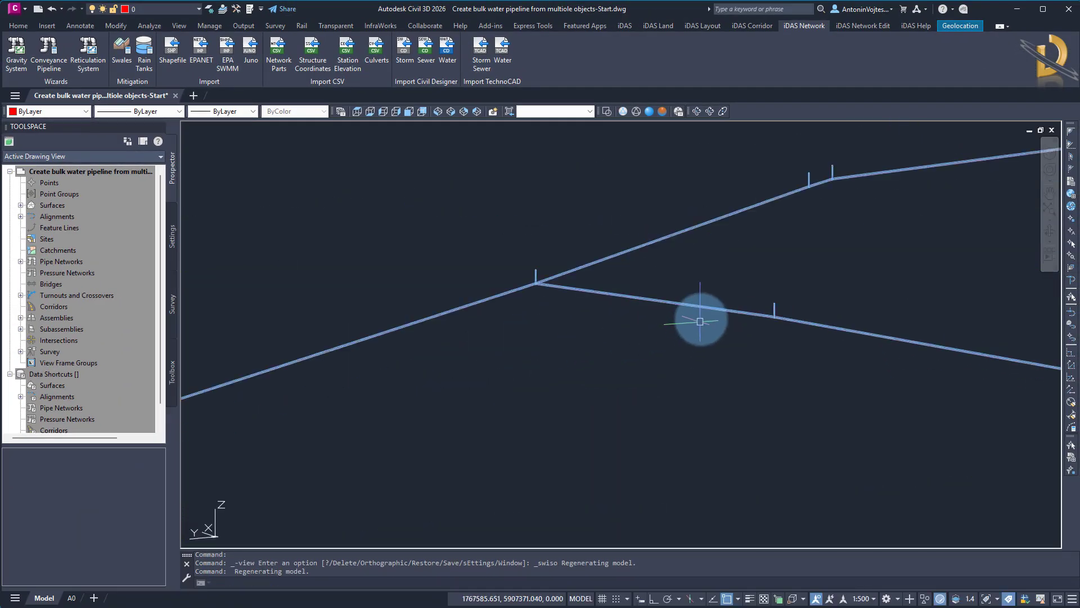
{"action": "scroll", "coordinate": [464, 297], "scroll_direction": "up", "scroll_amount": 4}
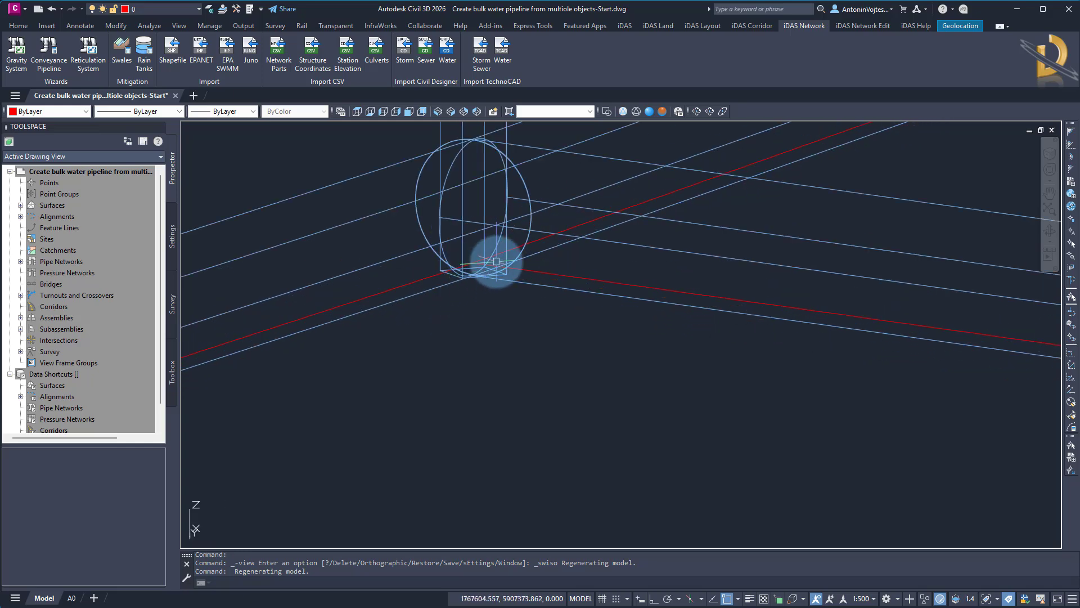
{"action": "scroll", "coordinate": [591, 269], "scroll_direction": "down", "scroll_amount": 6}
{"action": "mouse_move", "coordinate": [436, 367]}
{"action": "middle_mouse_down"}
{"action": "mouse_move", "coordinate": [600, 283]}
{"action": "mouse_move", "coordinate": [732, 241]}
{"action": "middle_mouse_up"}
{"action": "scroll", "coordinate": [609, 295], "scroll_direction": "down", "scroll_amount": 4}
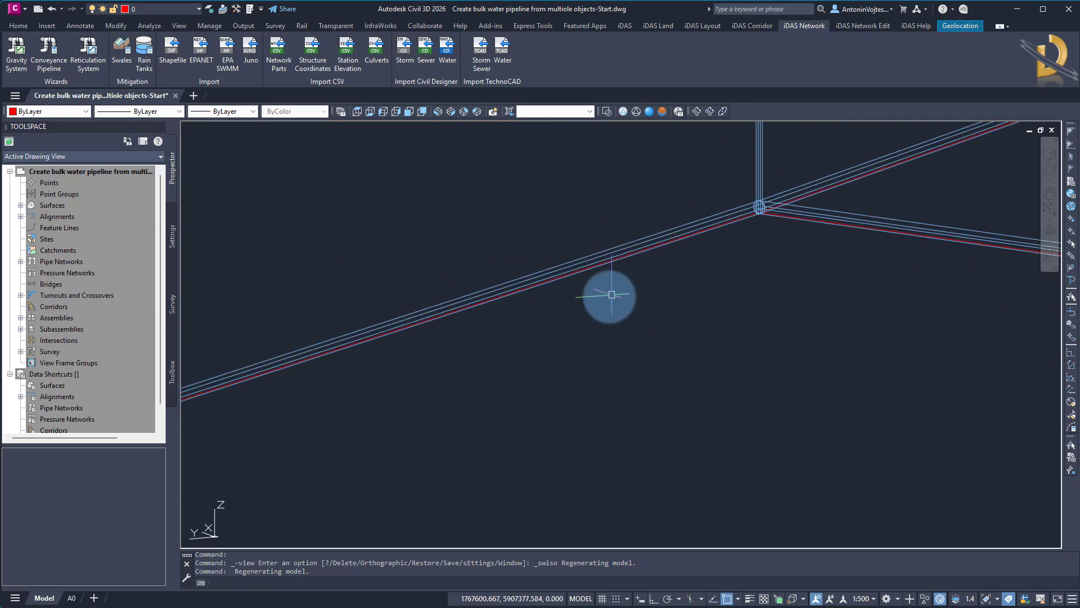
{"action": "middle_click_drag", "start_coordinate": [406, 371], "coordinate": [842, 214]}
{"action": "scroll", "coordinate": [545, 321], "scroll_direction": "down", "scroll_amount": 5}
{"action": "scroll", "coordinate": [545, 322], "scroll_direction": "down", "scroll_amount": 2}
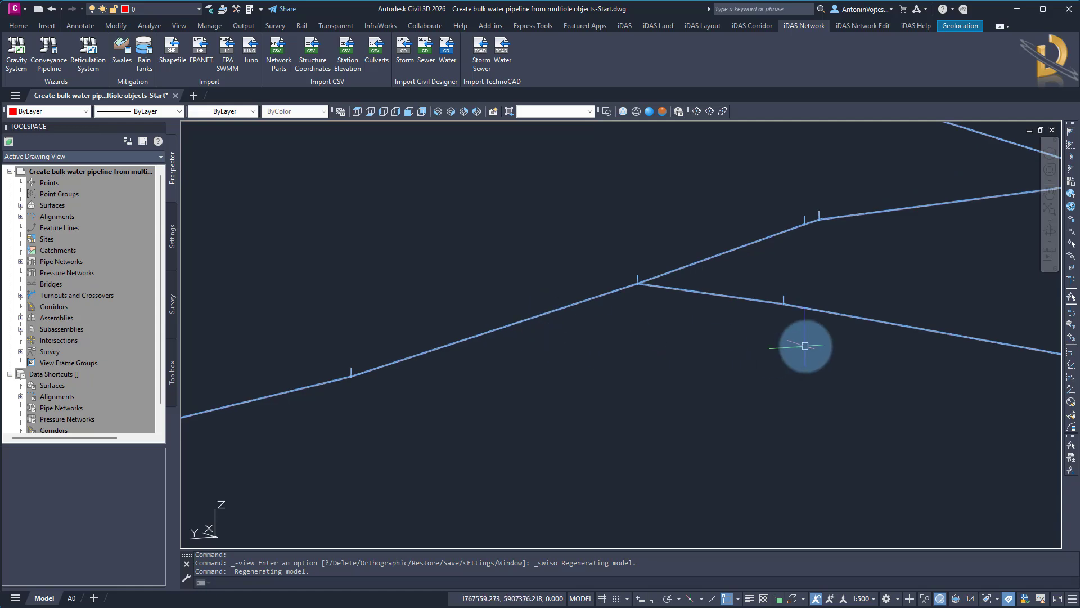
{"action": "middle_click_drag", "start_coordinate": [784, 306], "coordinate": [608, 294]}
{"action": "scroll", "coordinate": [608, 294], "scroll_direction": "up", "scroll_amount": 4}
{"action": "scroll", "coordinate": [609, 311], "scroll_direction": "down", "scroll_amount": 6}
{"action": "middle_click_drag", "start_coordinate": [712, 281], "coordinate": [580, 338]}
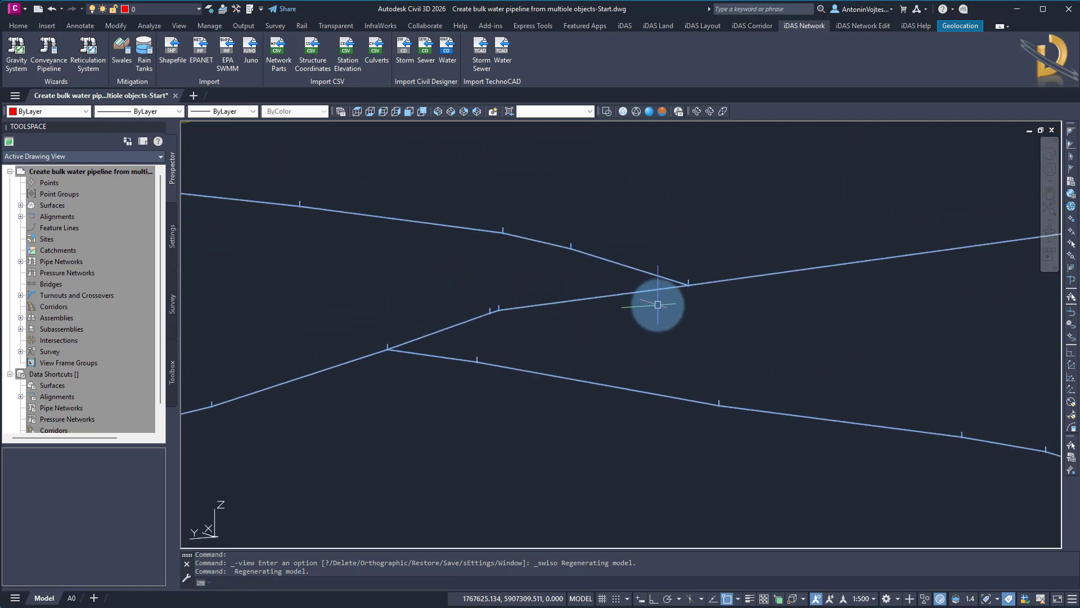
{"action": "scroll", "coordinate": [675, 289], "scroll_direction": "up", "scroll_amount": 5}
{"action": "scroll", "coordinate": [736, 230], "scroll_direction": "up", "scroll_amount": 3}
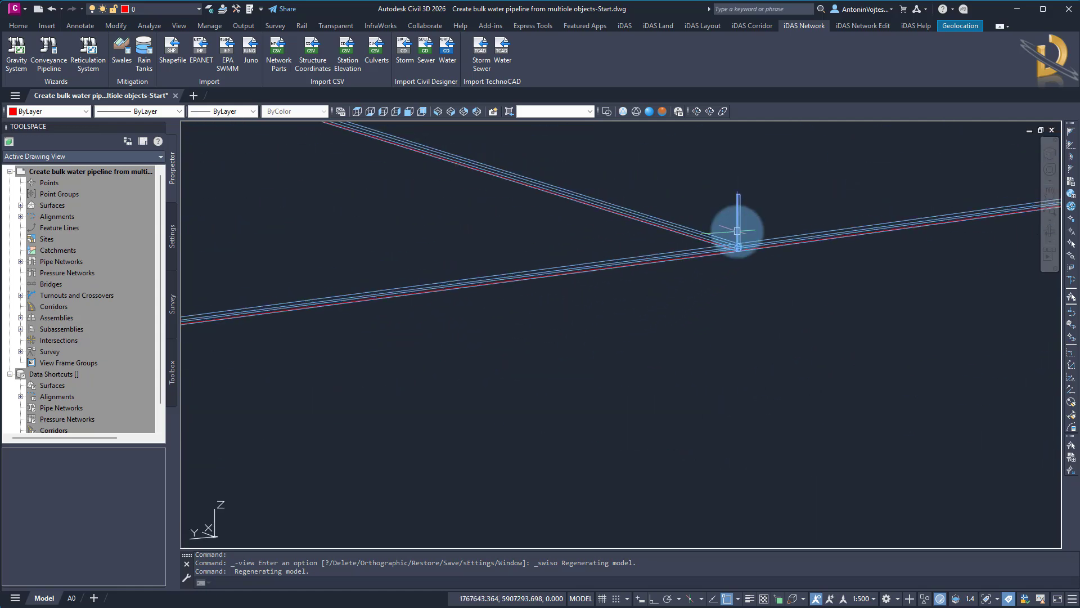
{"action": "scroll", "coordinate": [733, 233], "scroll_direction": "down", "scroll_amount": 6}
{"action": "middle_click_drag", "start_coordinate": [552, 389], "coordinate": [538, 364]}
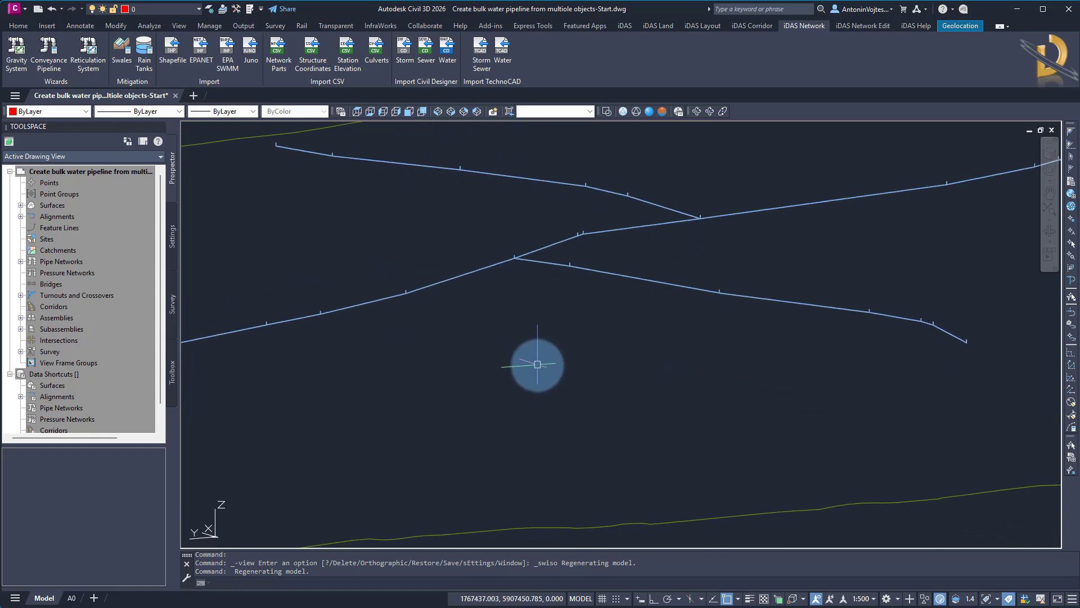
{"action": "scroll", "coordinate": [550, 367], "scroll_direction": "down", "scroll_amount": 4}
{"action": "key", "text": "Escape"}
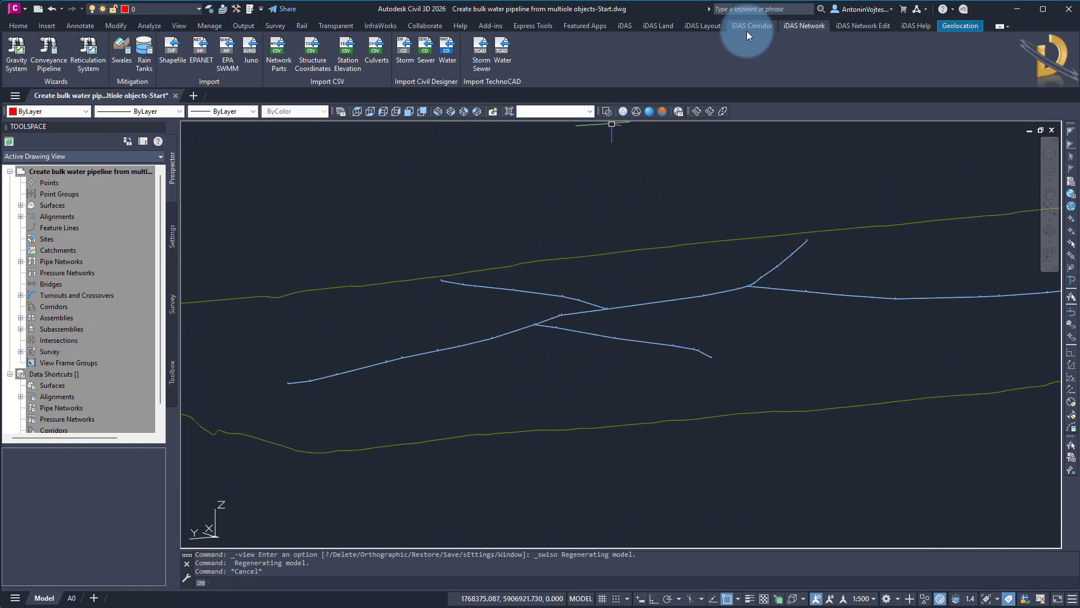
{"action": "left_click", "coordinate": [625, 25]}
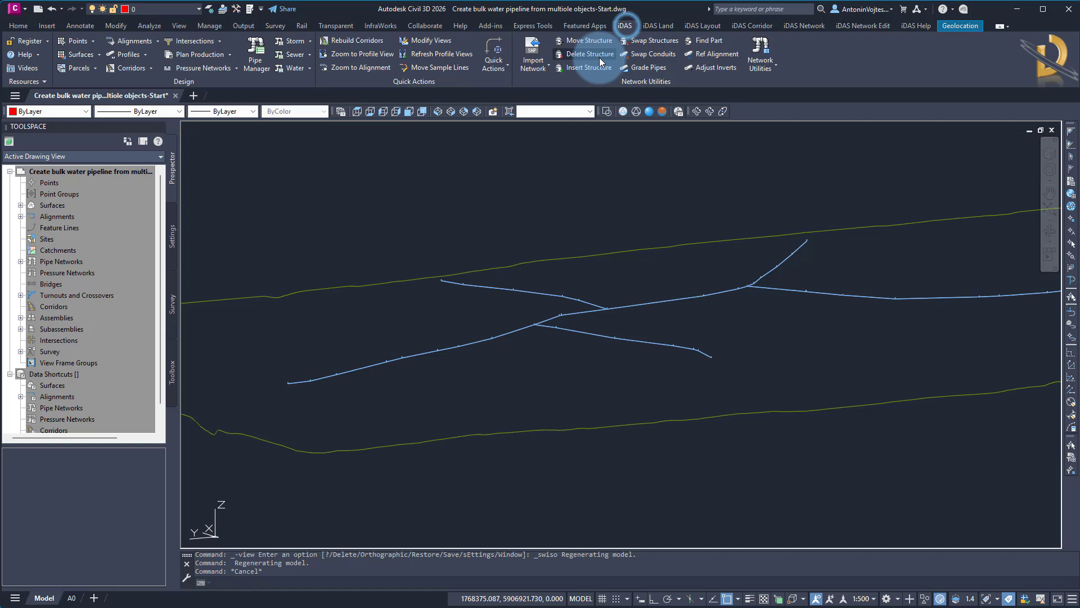
{"action": "left_click", "coordinate": [711, 69]}
{"action": "left_click", "coordinate": [877, 26]}
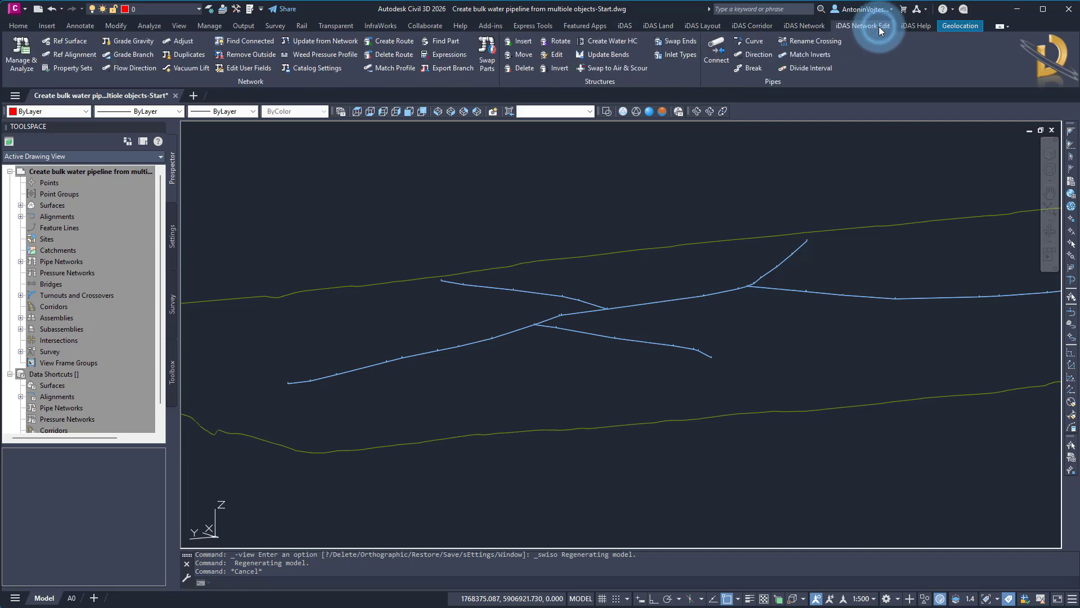
Start adjusting the Bulk water network against surface NGL Otara, with pipe elevation adjustment turned off.
{"action": "left_click", "coordinate": [187, 42]}
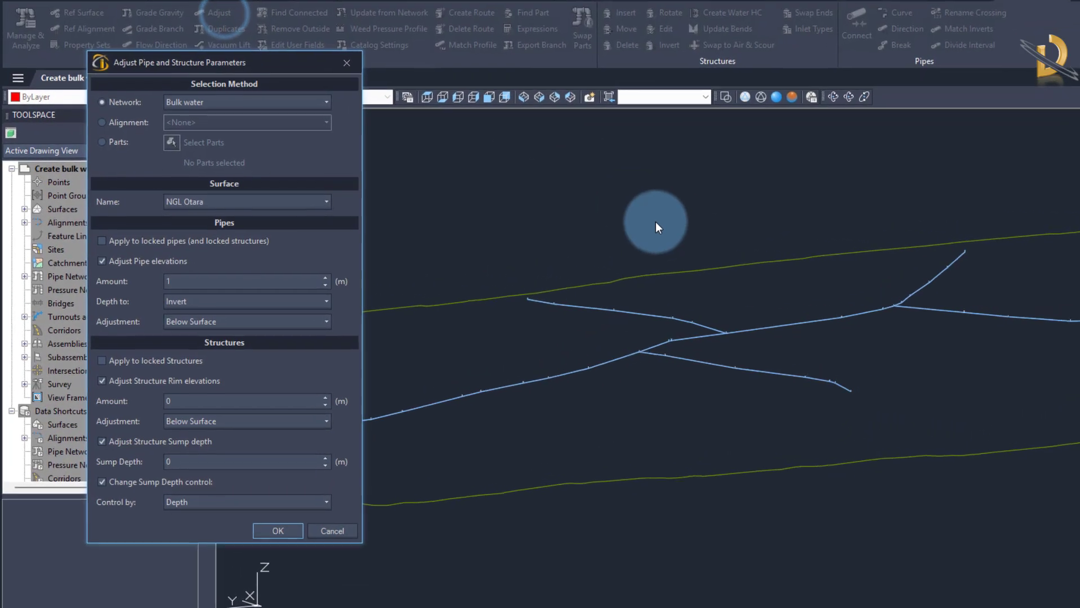
{"action": "left_click", "coordinate": [198, 102]}
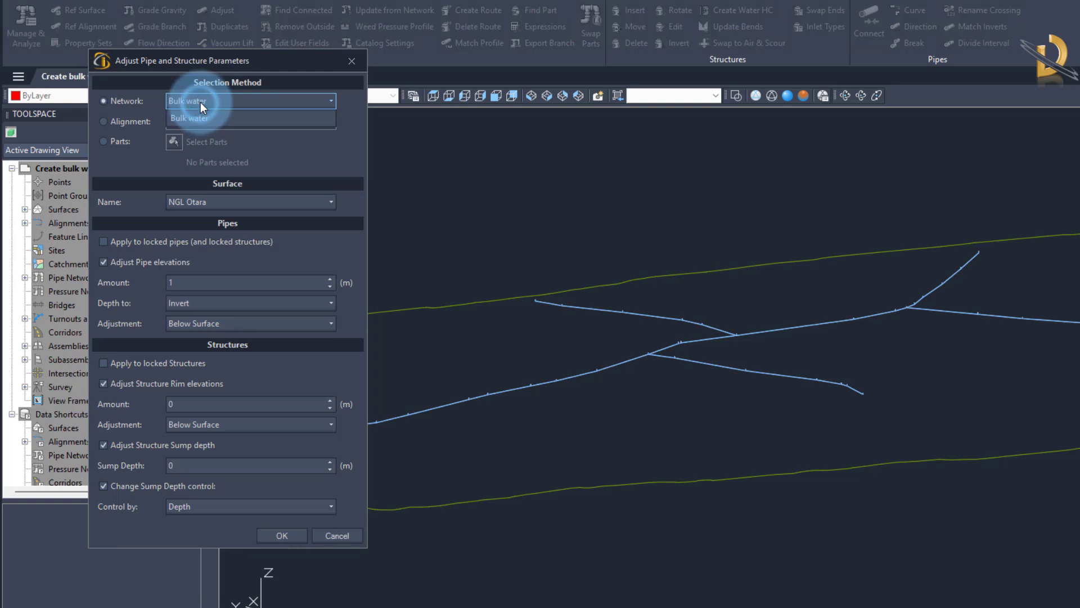
{"action": "left_click", "coordinate": [197, 102]}
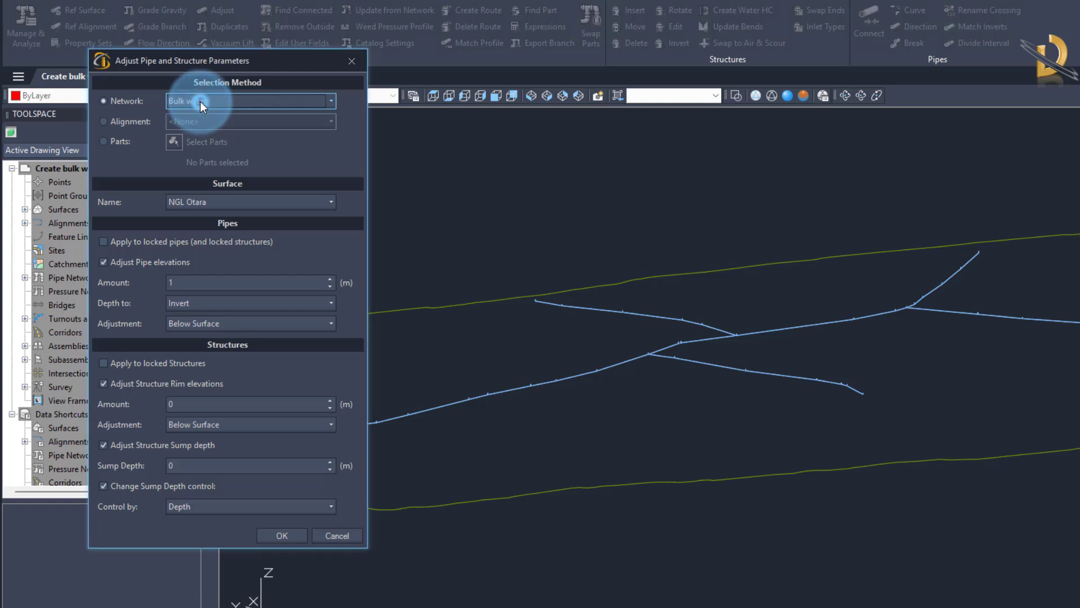
{"action": "left_click", "coordinate": [195, 201]}
{"action": "left_click", "coordinate": [196, 200]}
{"action": "left_click", "coordinate": [131, 263]}
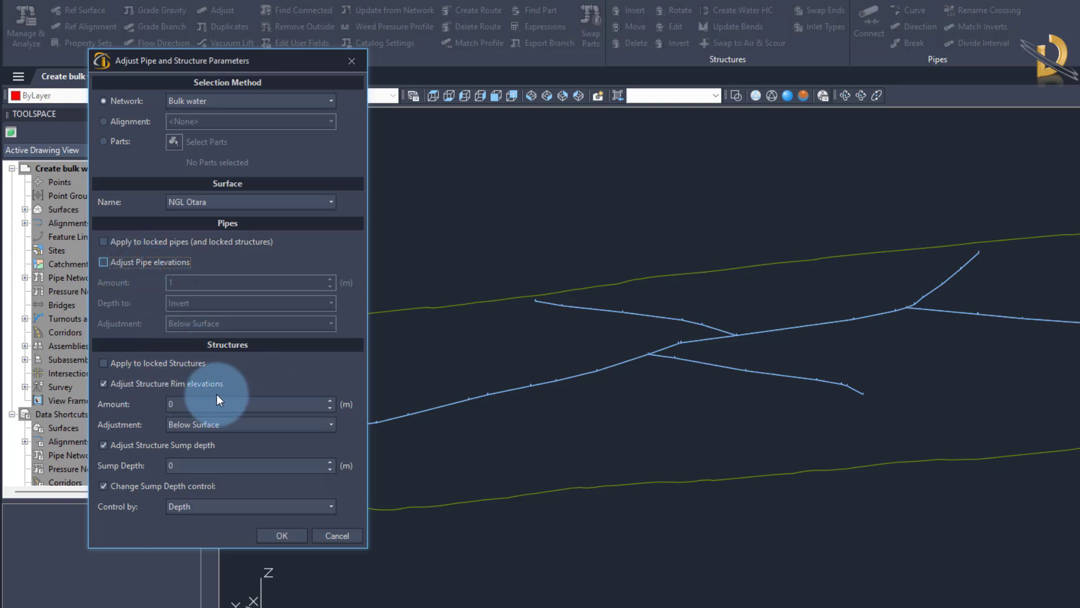
Adjust the structure rims to 5 m below the surface, keeping sump depth 0 m controlled by depth, and apply.
{"action": "left_click_drag", "start_coordinate": [282, 67], "coordinate": [550, 53]}
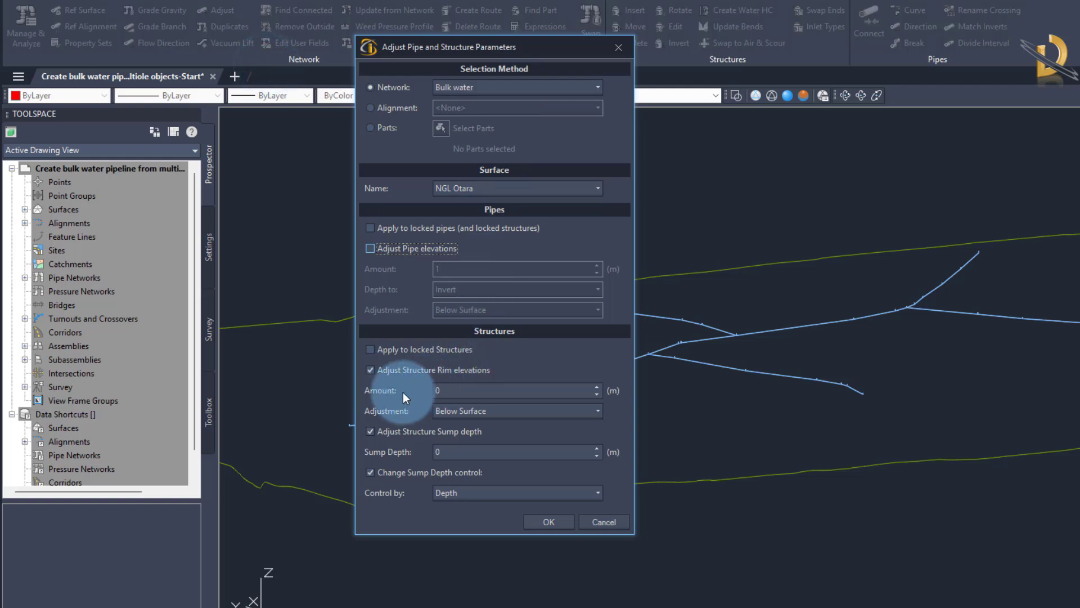
{"action": "left_click", "coordinate": [443, 391]}
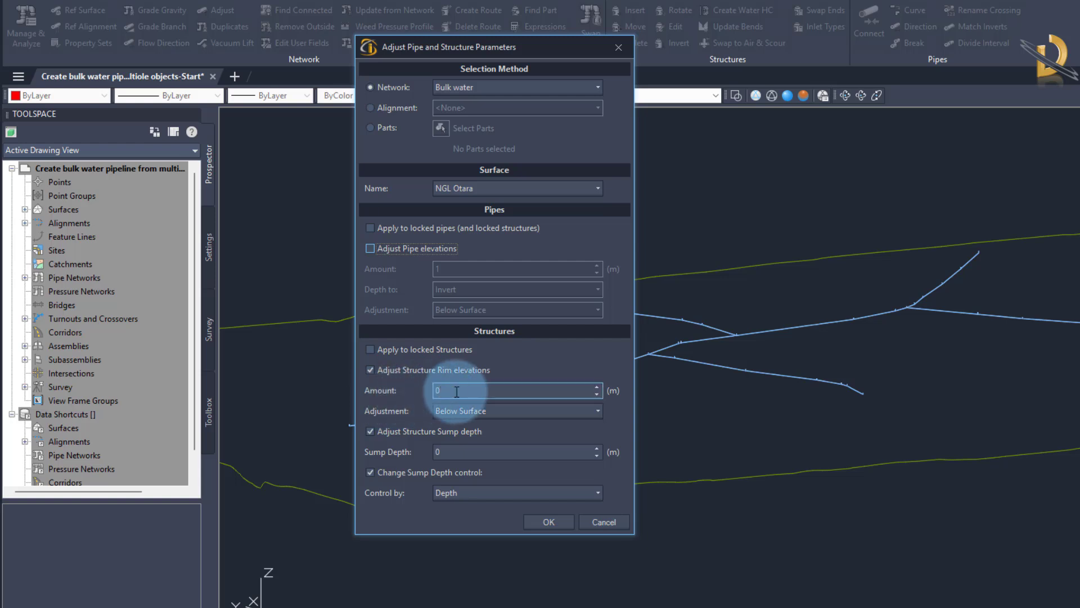
{"action": "left_click", "coordinate": [435, 391]}
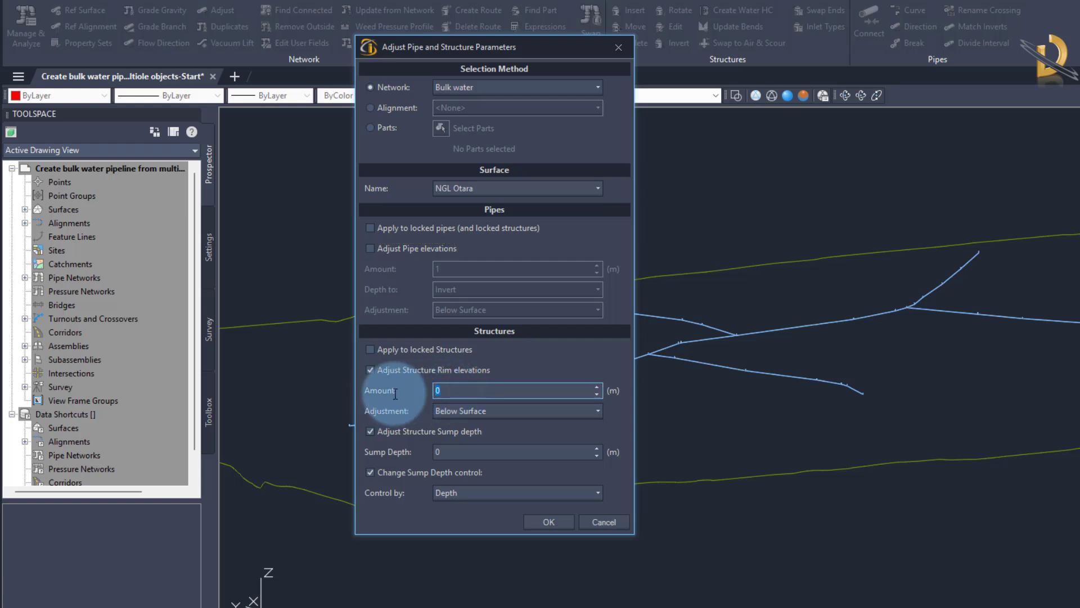
{"action": "type", "text": "5"}
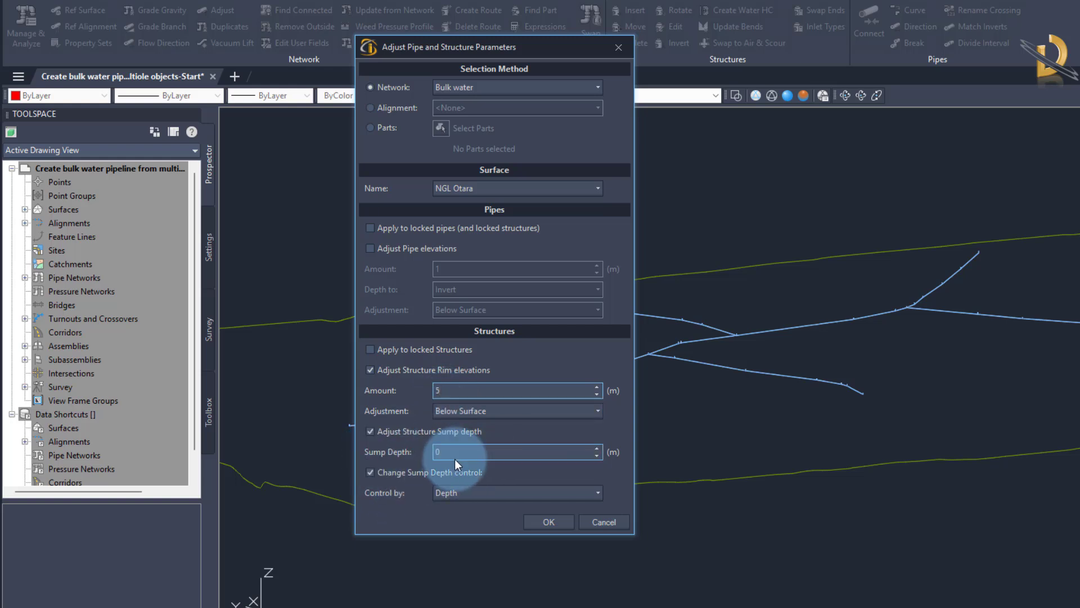
{"action": "left_click", "coordinate": [551, 524]}
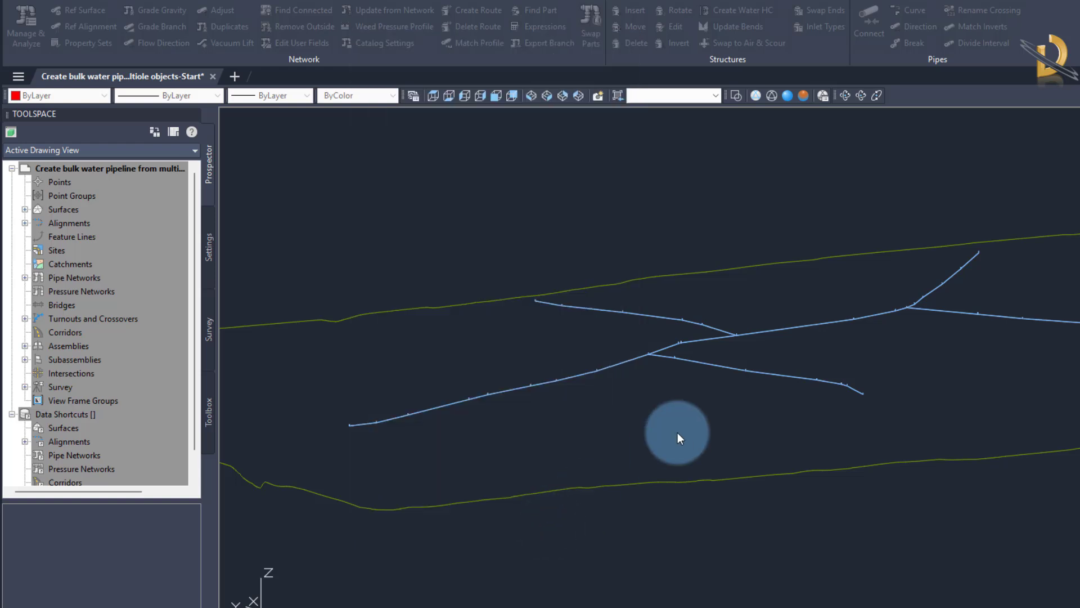
Examine how the adjusted structures sit on the pipes at the bends and junctions, and return to the top view.
{"action": "scroll", "coordinate": [678, 436], "scroll_direction": "up", "scroll_amount": 5}
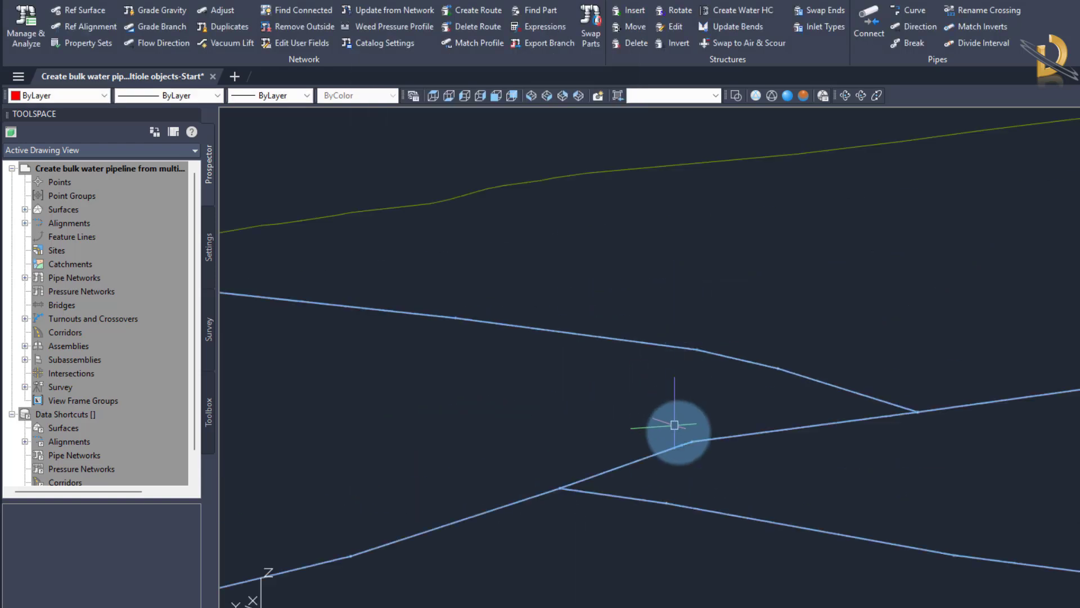
{"action": "scroll", "coordinate": [722, 417], "scroll_direction": "up", "scroll_amount": 4}
{"action": "scroll", "coordinate": [753, 259], "scroll_direction": "down", "scroll_amount": 10}
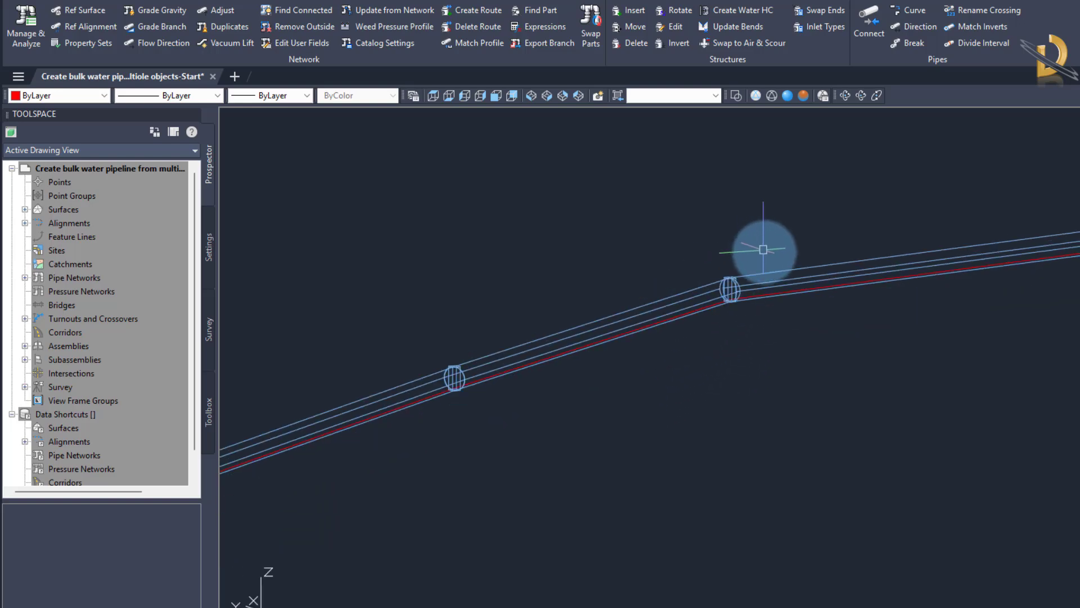
{"action": "middle_click_drag", "start_coordinate": [587, 438], "coordinate": [926, 338]}
{"action": "scroll", "coordinate": [658, 362], "scroll_direction": "up", "scroll_amount": 6}
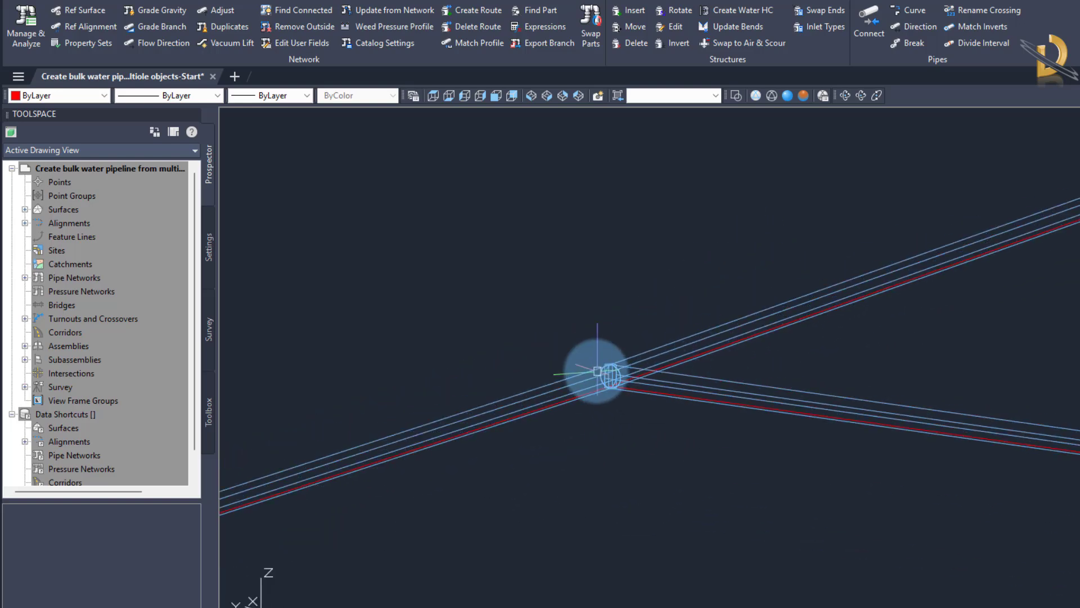
{"action": "scroll", "coordinate": [592, 369], "scroll_direction": "down", "scroll_amount": 8}
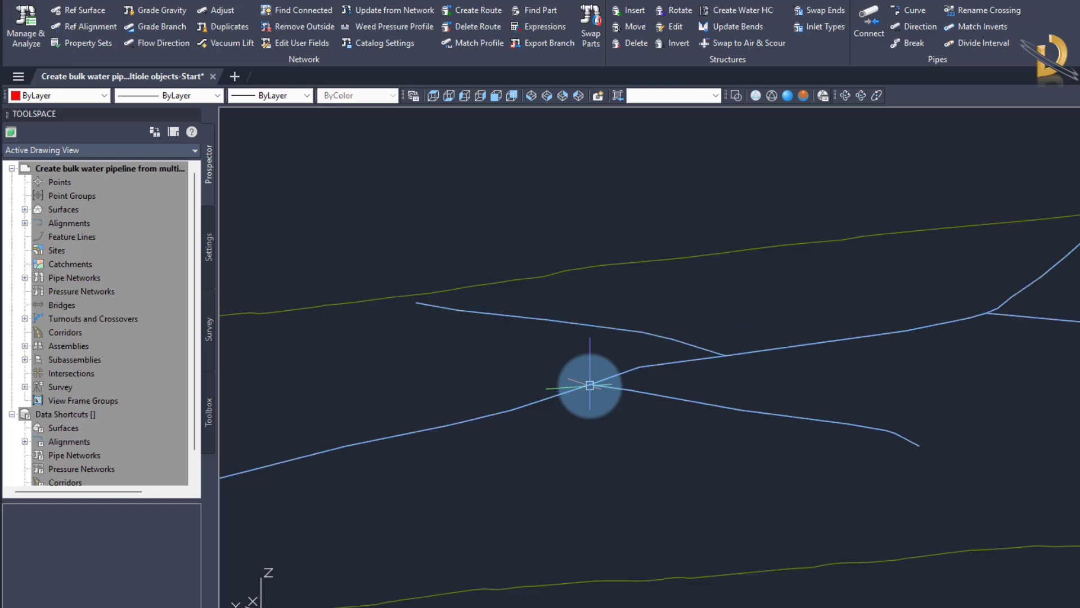
{"action": "left_click", "coordinate": [433, 95]}
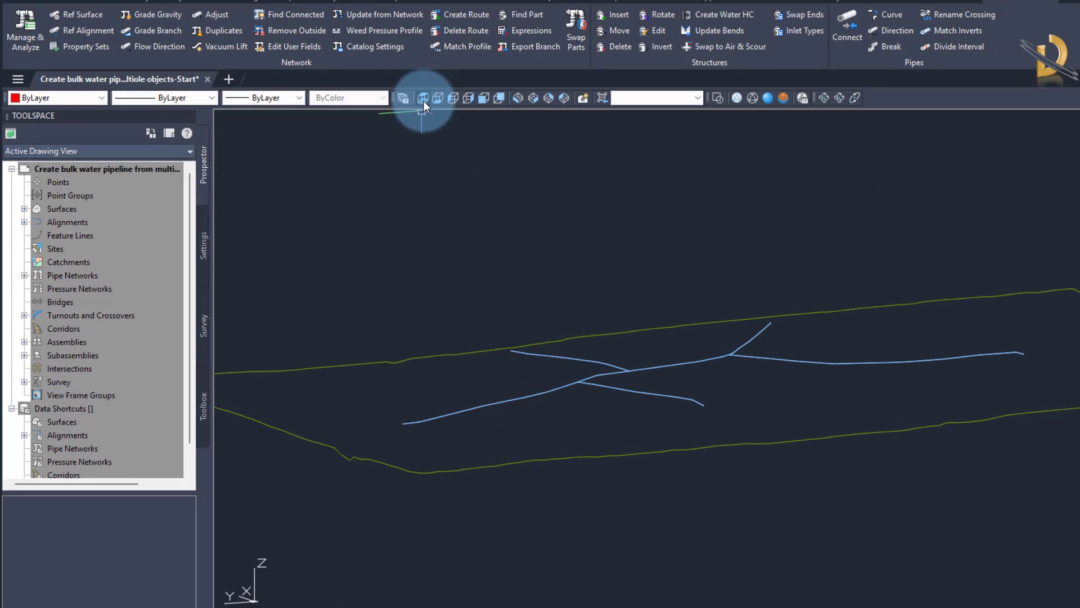
{"action": "middle_click_drag", "start_coordinate": [577, 375], "coordinate": [495, 383]}
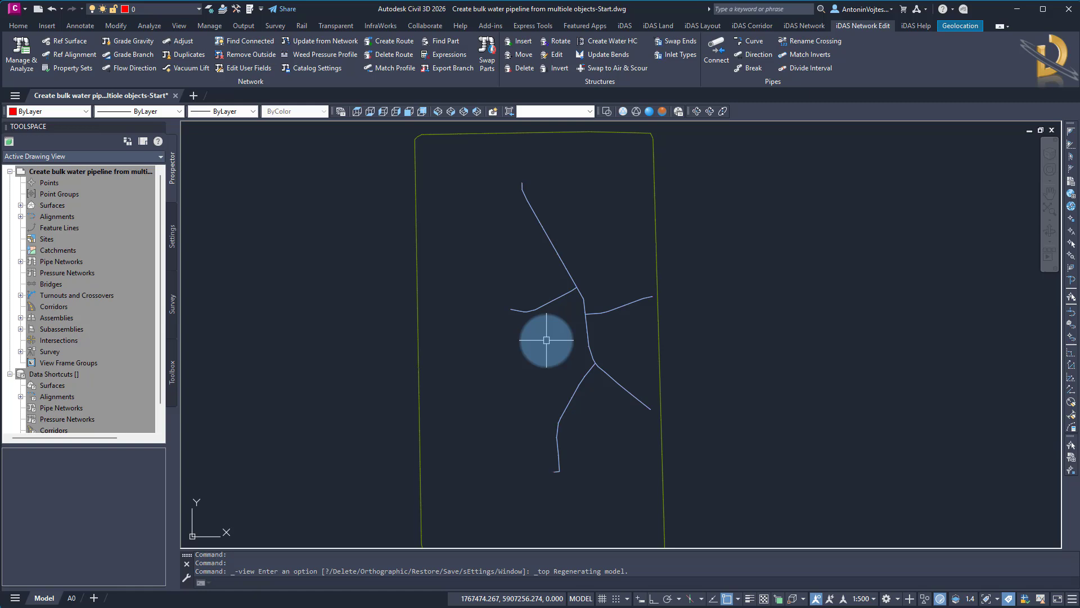
Change the Bulk water pipe network's parts list to Stormwater in its network properties.
{"action": "double_click", "coordinate": [62, 262]}
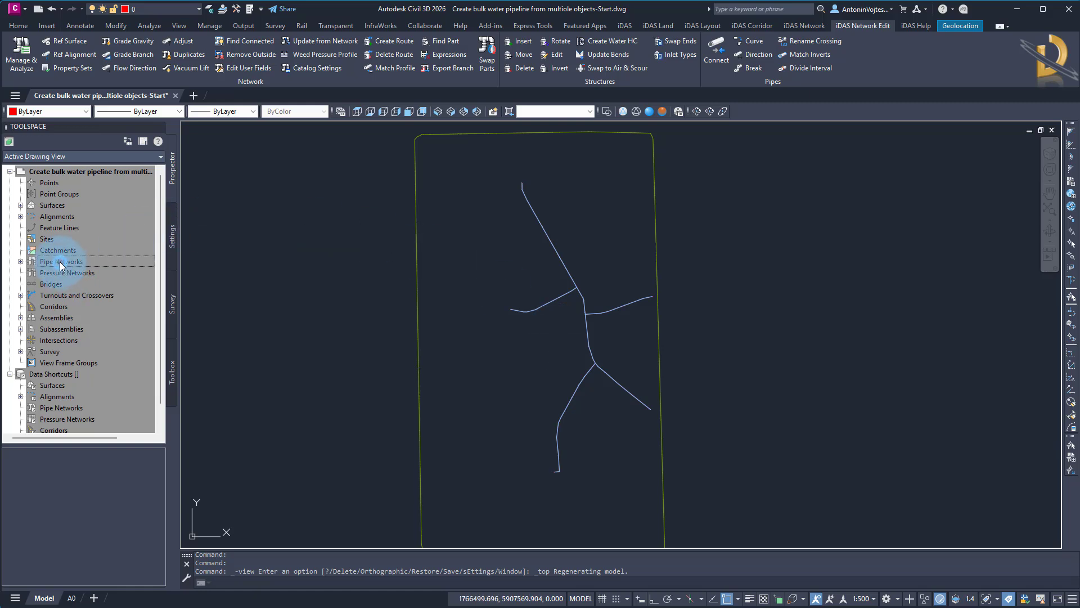
{"action": "double_click", "coordinate": [64, 273]}
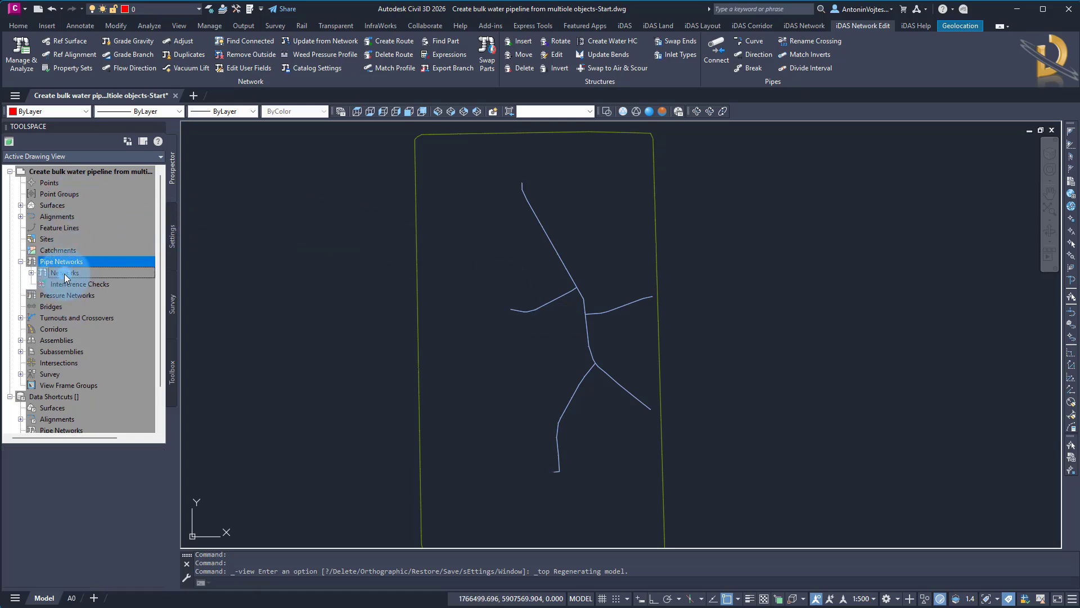
{"action": "left_click", "coordinate": [77, 285]}
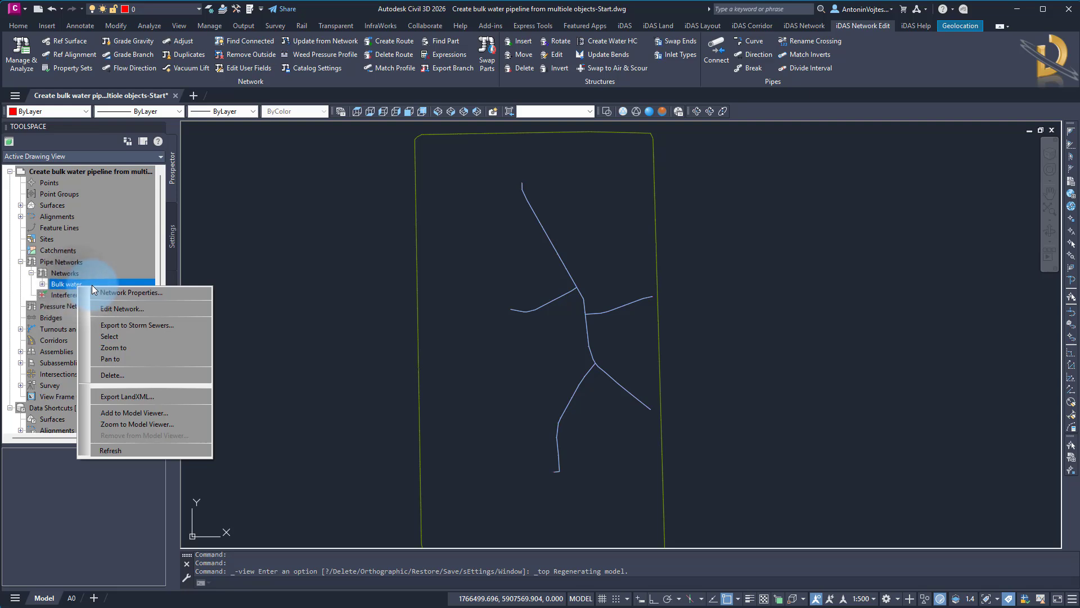
{"action": "left_click", "coordinate": [161, 294]}
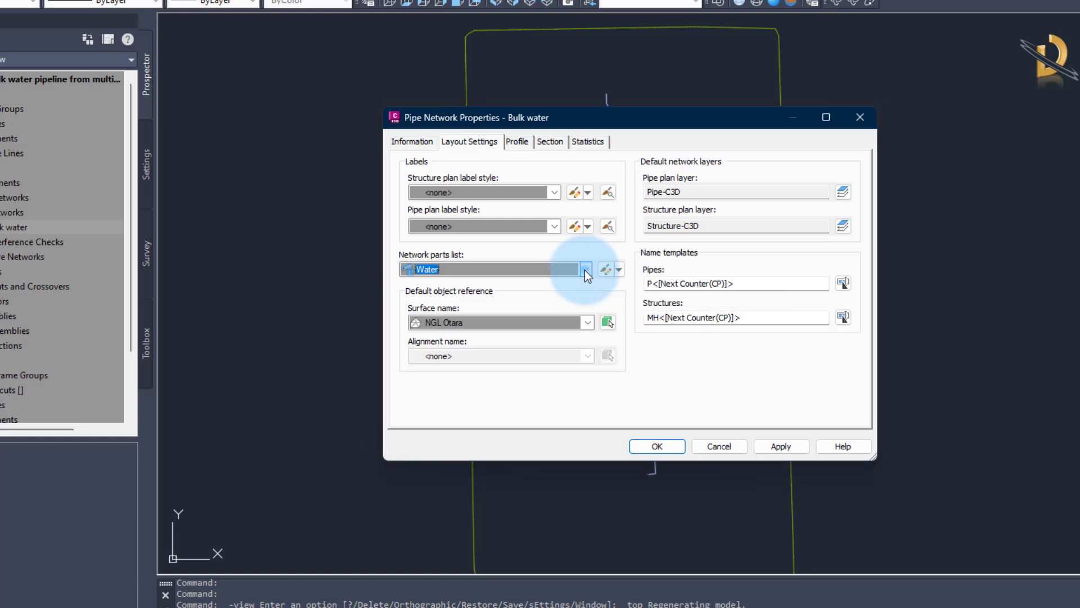
{"action": "left_click", "coordinate": [585, 270]}
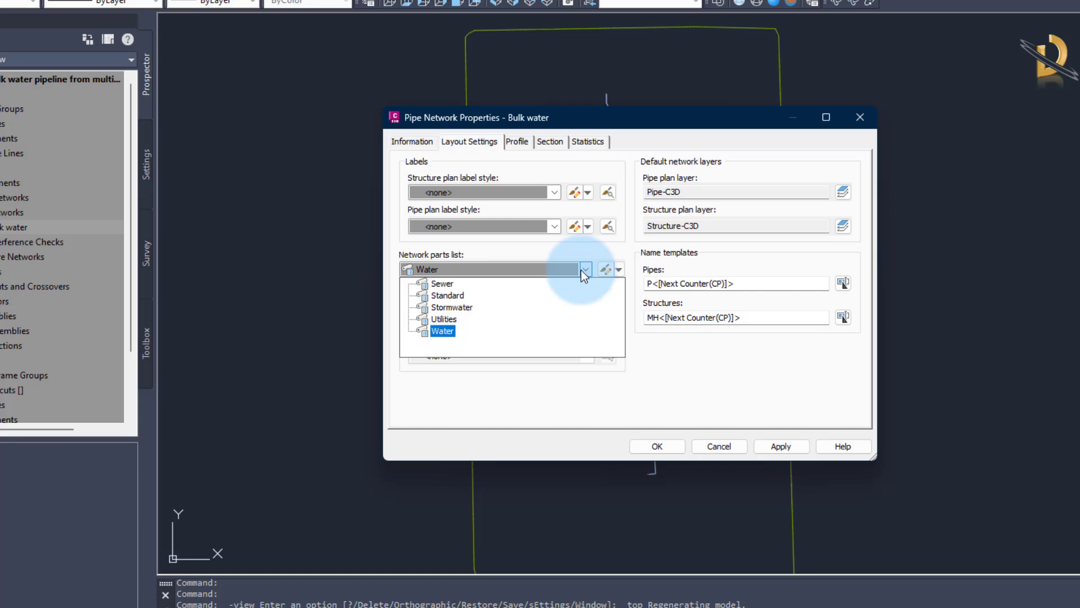
{"action": "left_click", "coordinate": [471, 307]}
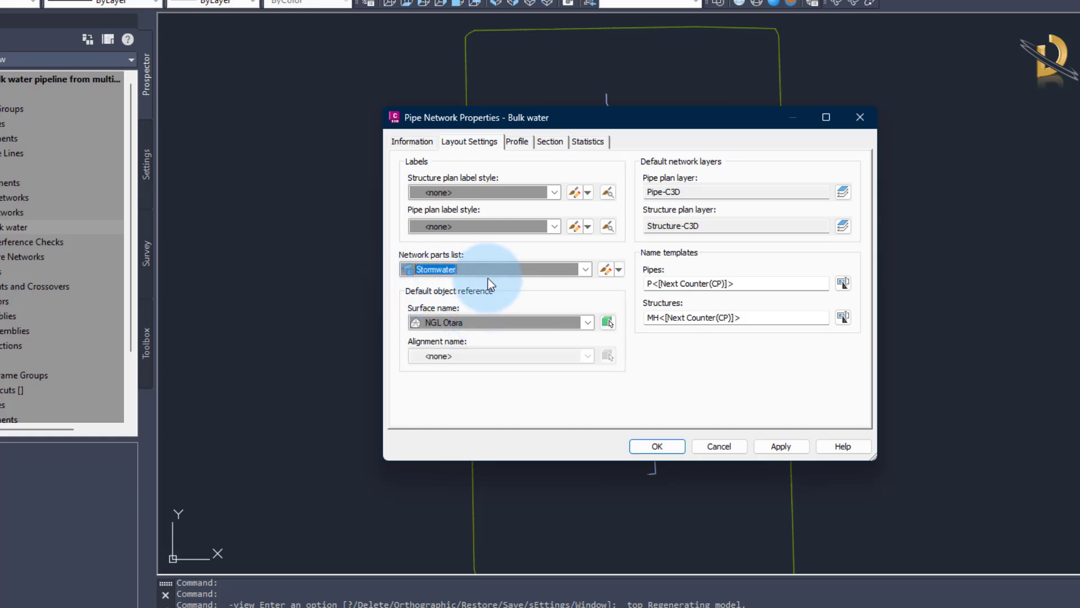
{"action": "left_click", "coordinate": [651, 445]}
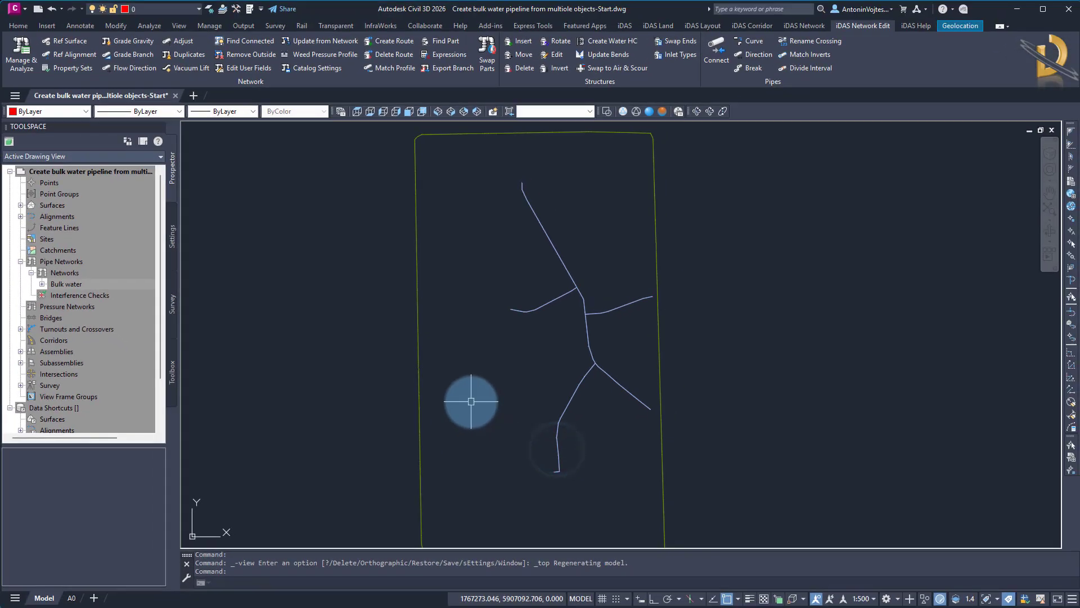
Switch to the iDAS Manage & Analyze window for the network and dismiss its structure mapping notice.
{"action": "middle_click_drag", "start_coordinate": [469, 402], "coordinate": [423, 402]}
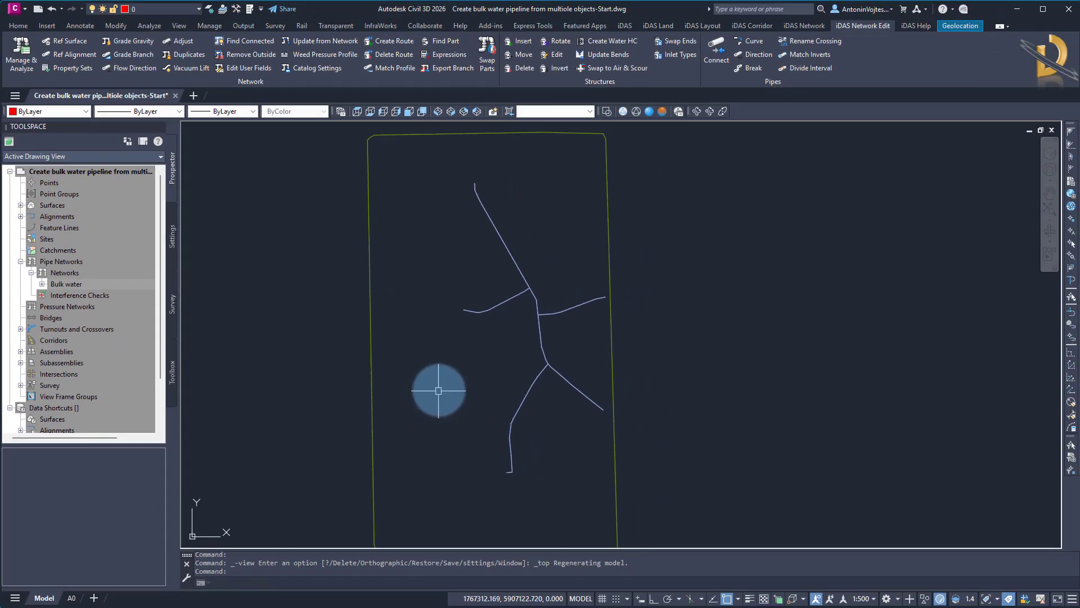
{"action": "left_click", "coordinate": [623, 27]}
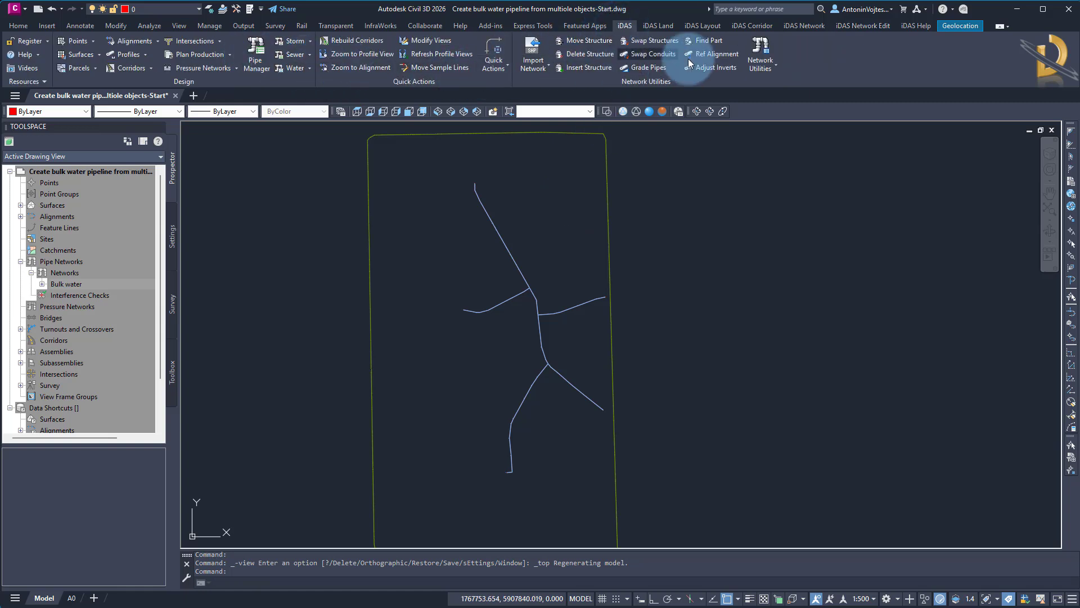
{"action": "left_click", "coordinate": [847, 29]}
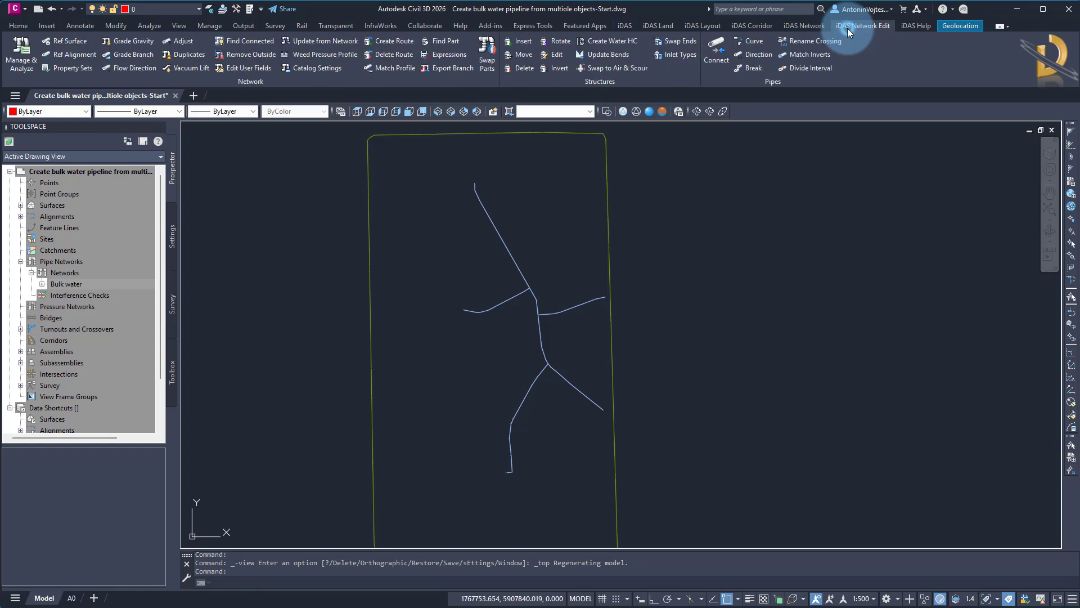
{"action": "left_click", "coordinate": [27, 56]}
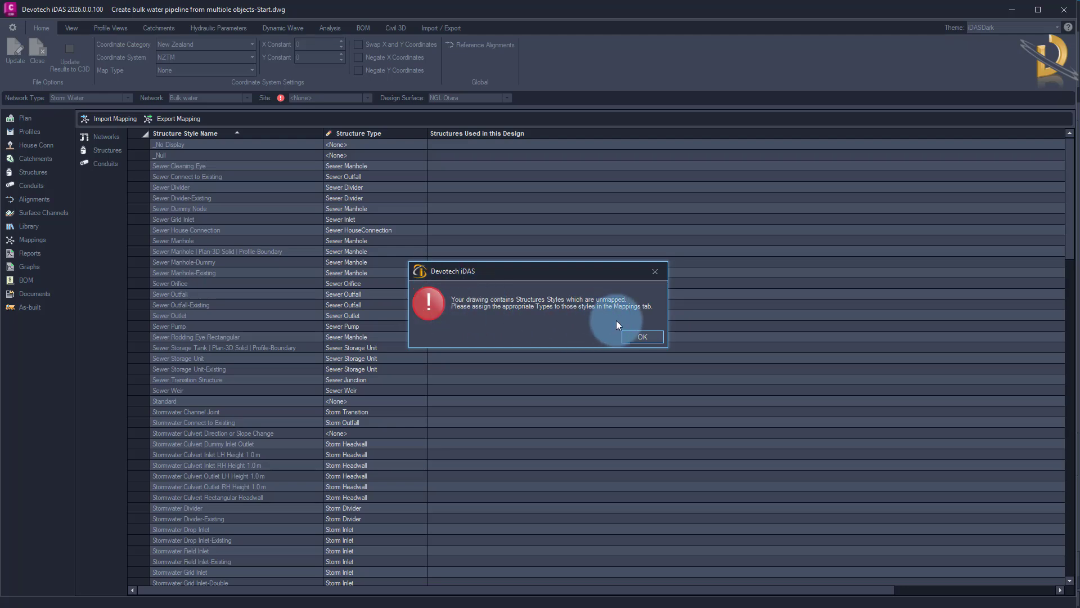
{"action": "left_click", "coordinate": [643, 336]}
Map the Water Junction structure style to the Storm Manhole structure type.
{"action": "scroll", "coordinate": [287, 419], "scroll_direction": "down", "scroll_amount": 10}
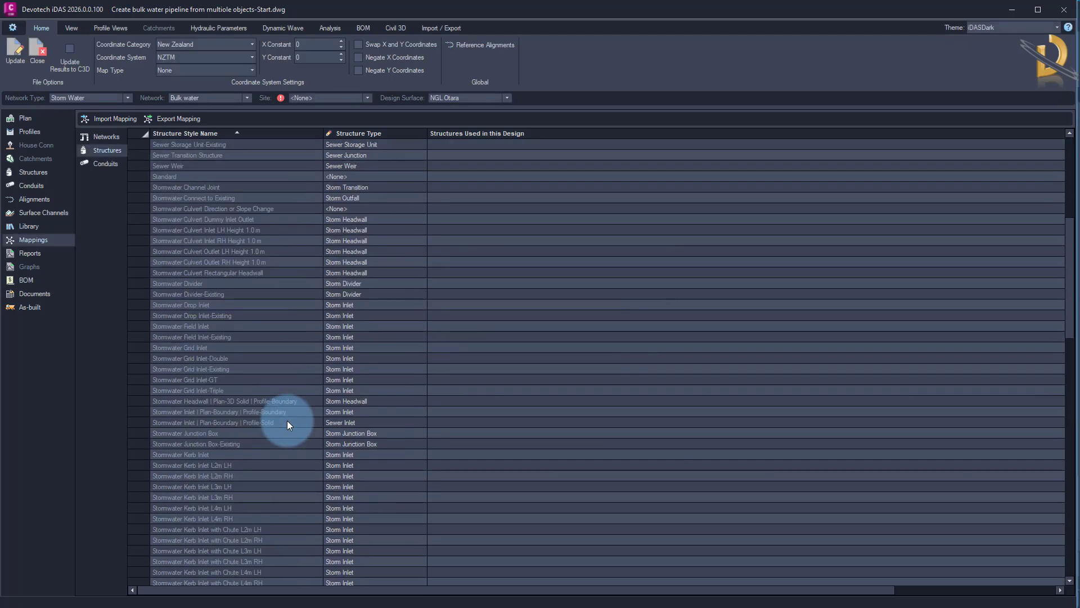
{"action": "scroll", "coordinate": [287, 420], "scroll_direction": "down", "scroll_amount": 20}
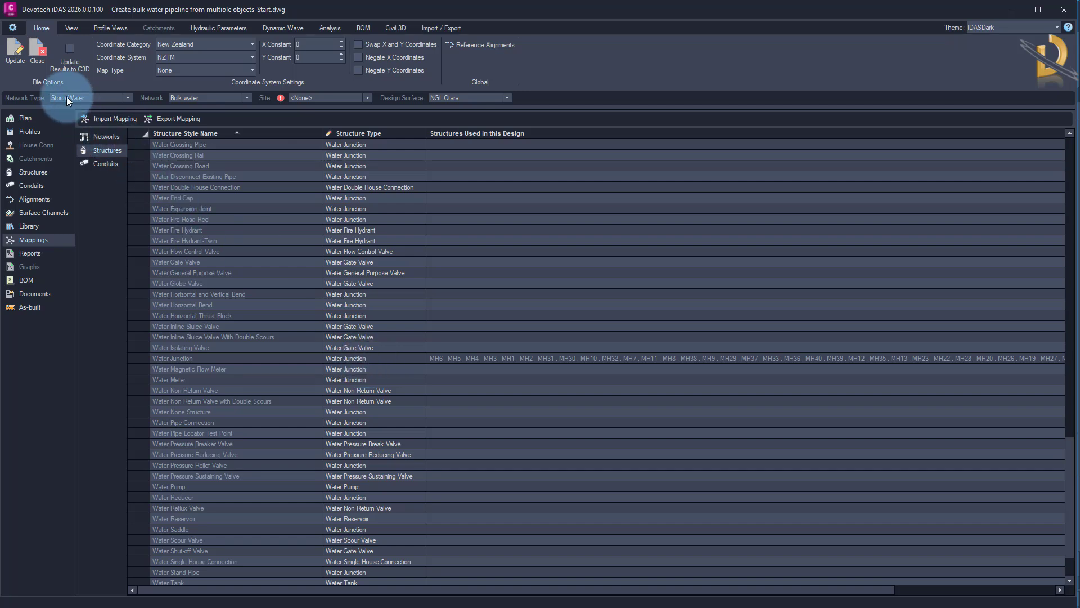
{"action": "left_click", "coordinate": [401, 362]}
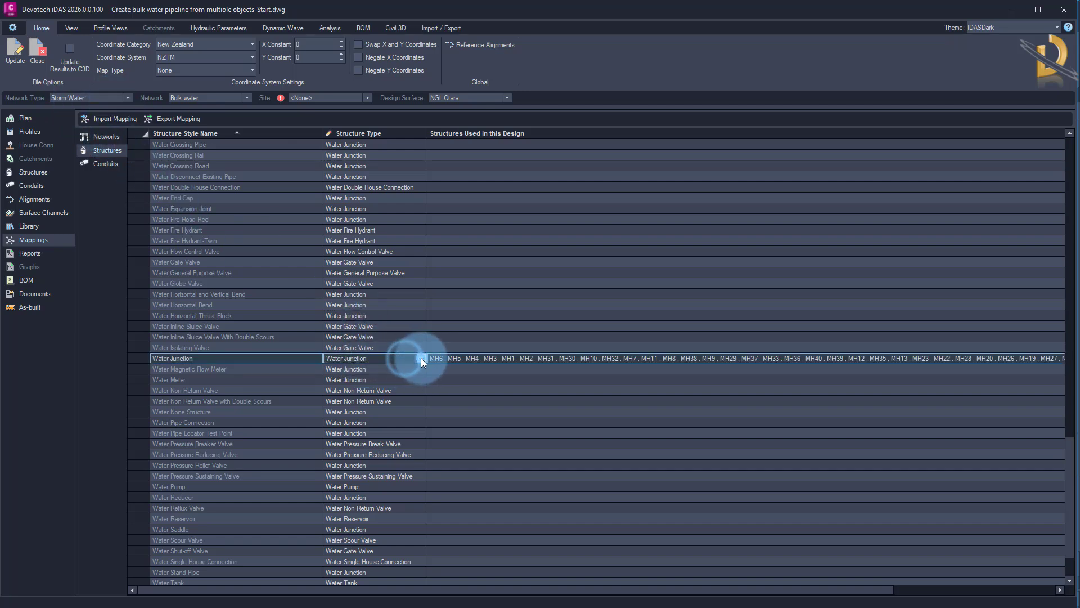
{"action": "left_click", "coordinate": [422, 358]}
{"action": "scroll", "coordinate": [353, 569], "scroll_direction": "up", "scroll_amount": 8}
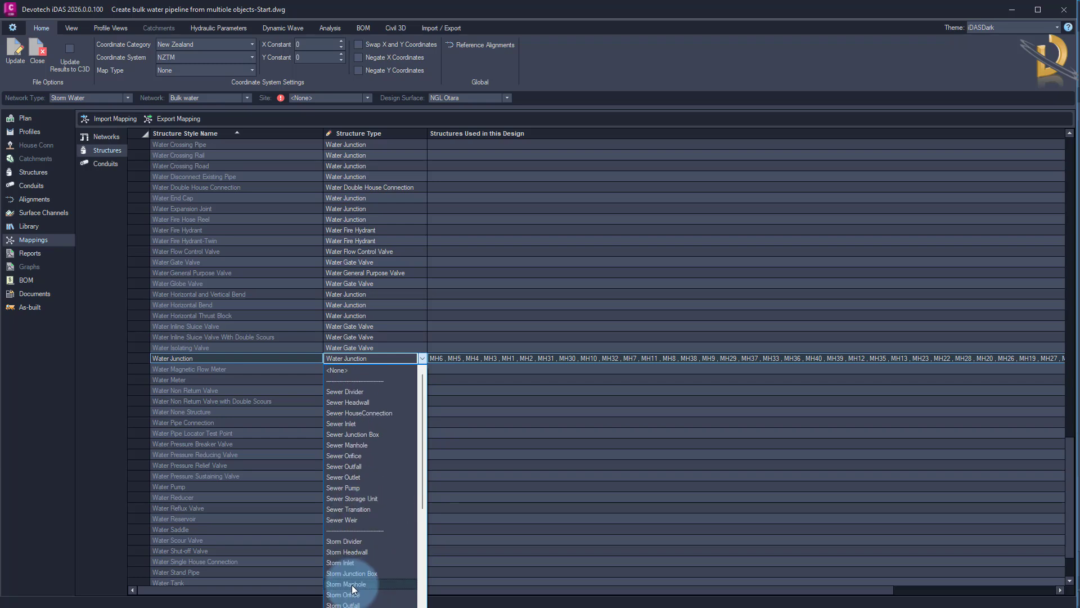
{"action": "left_click", "coordinate": [355, 585]}
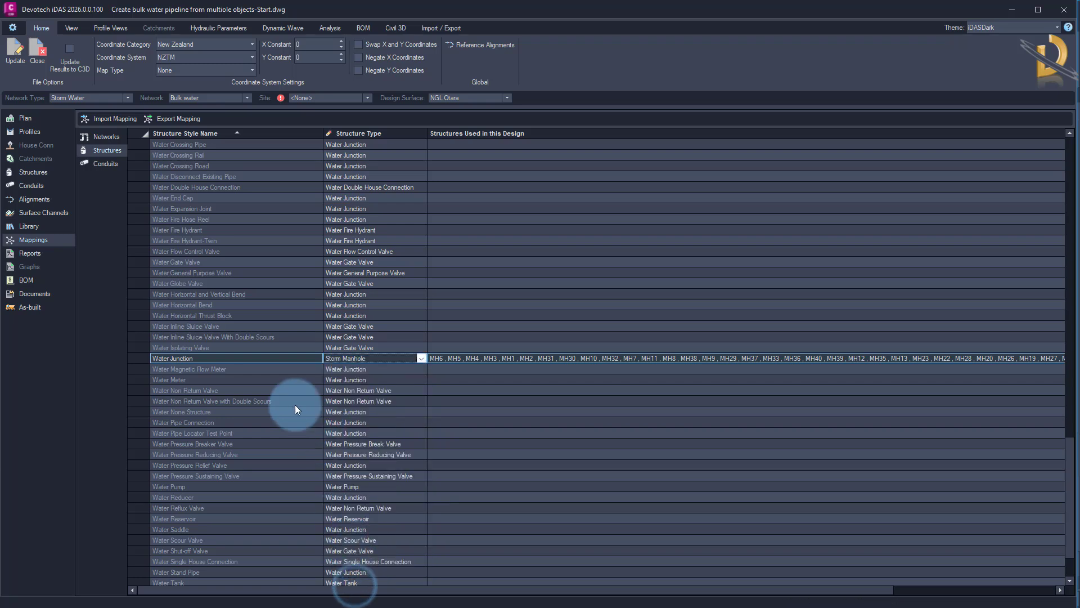
Show the Bulk water network in plan and select the northern end structure MH27.
{"action": "left_click", "coordinate": [26, 118]}
{"action": "middle_click_drag", "start_coordinate": [526, 393], "coordinate": [348, 352]}
{"action": "scroll", "coordinate": [408, 414], "scroll_direction": "down", "scroll_amount": 1}
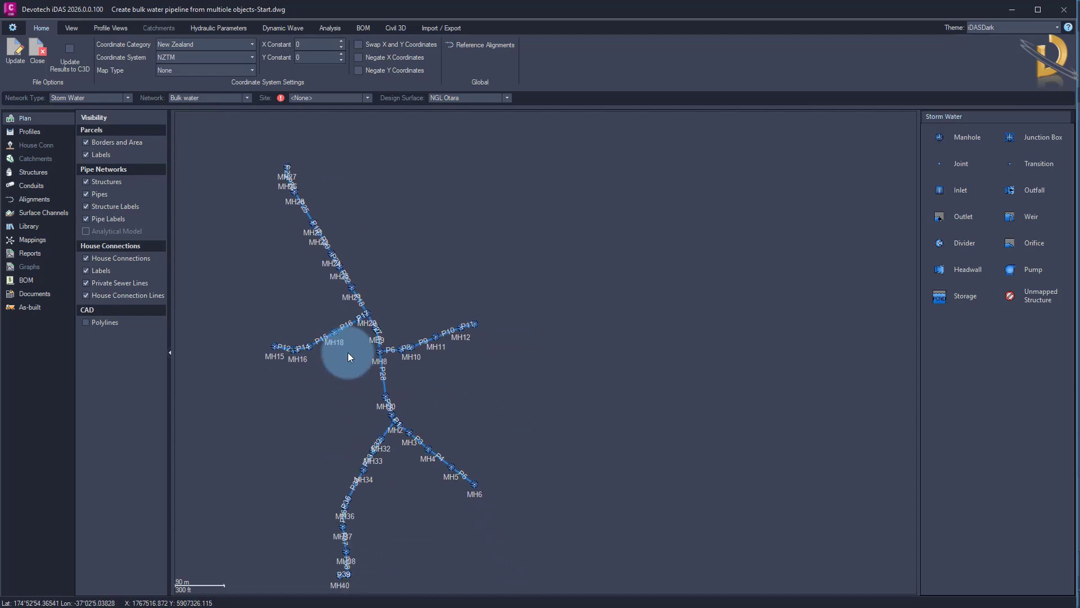
{"action": "scroll", "coordinate": [312, 172], "scroll_direction": "up", "scroll_amount": 3}
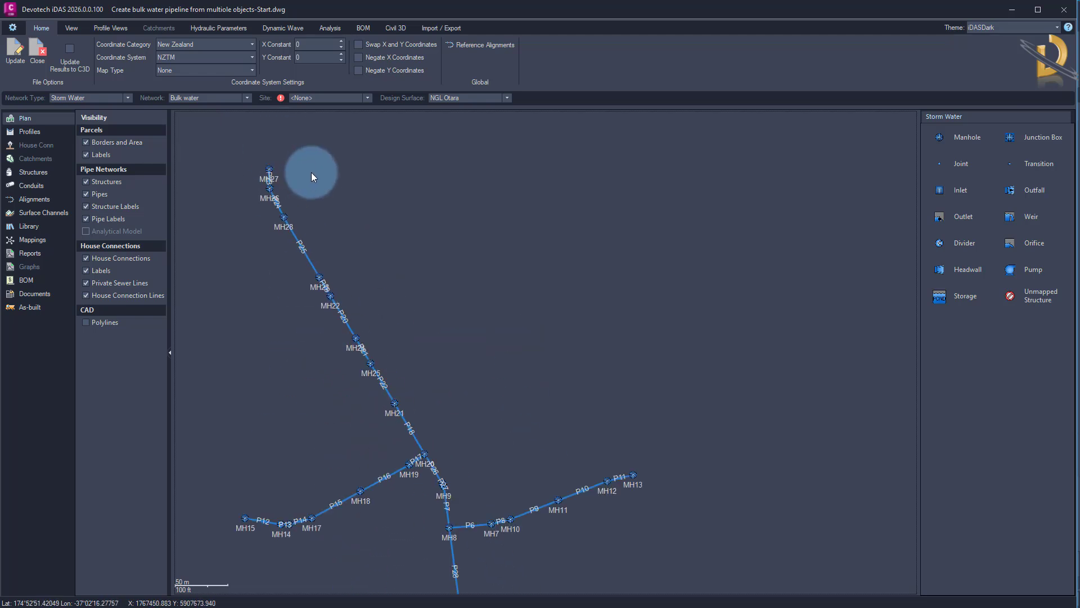
{"action": "left_click", "coordinate": [241, 162]}
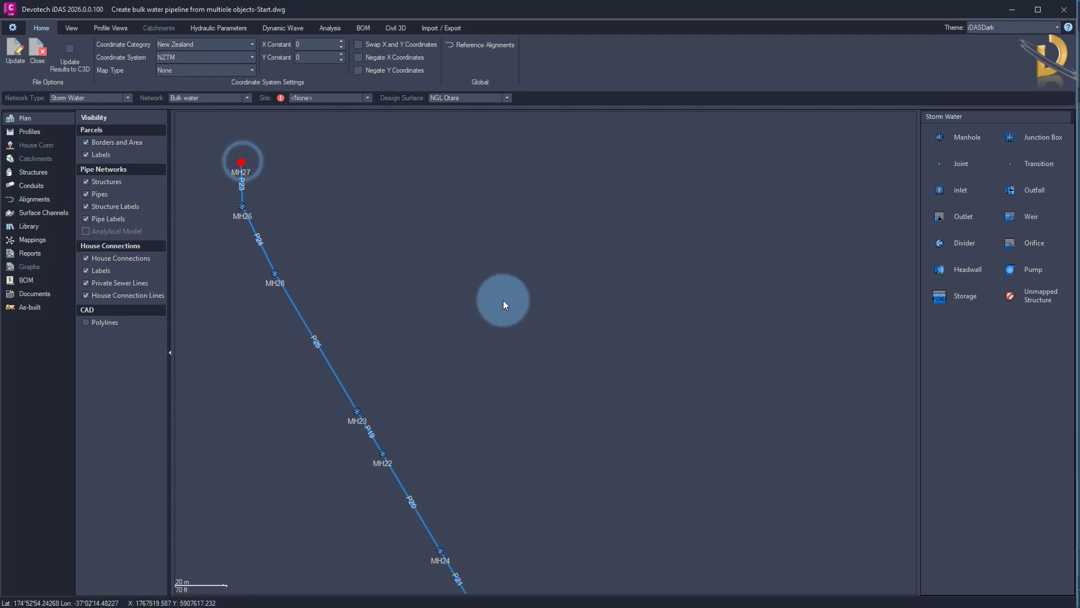
Try to create profile views from the network and dismiss the notice.
{"action": "left_click", "coordinate": [397, 29]}
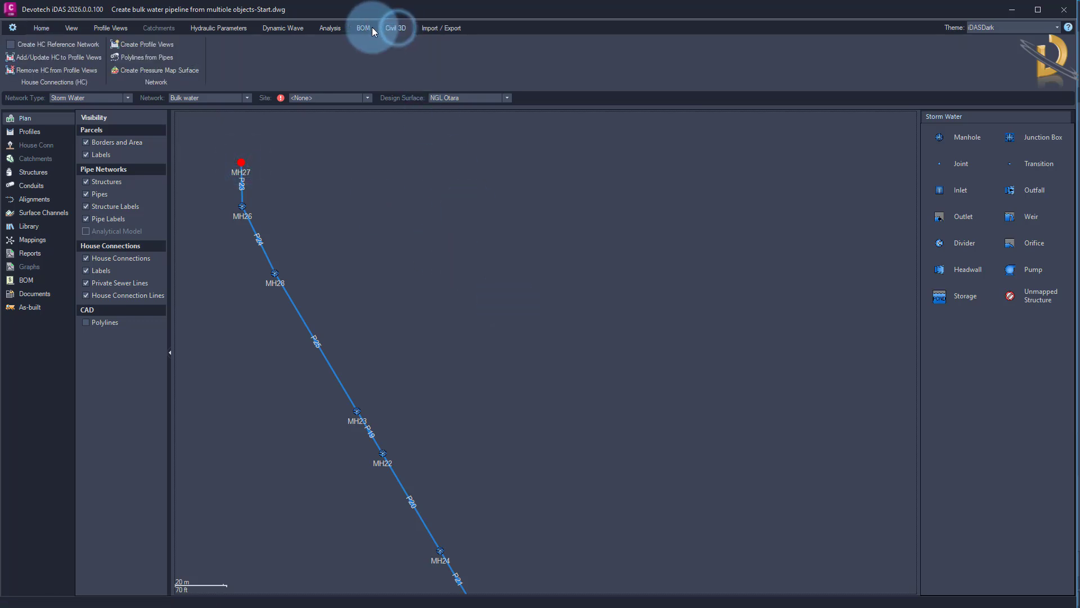
{"action": "left_click", "coordinate": [157, 49]}
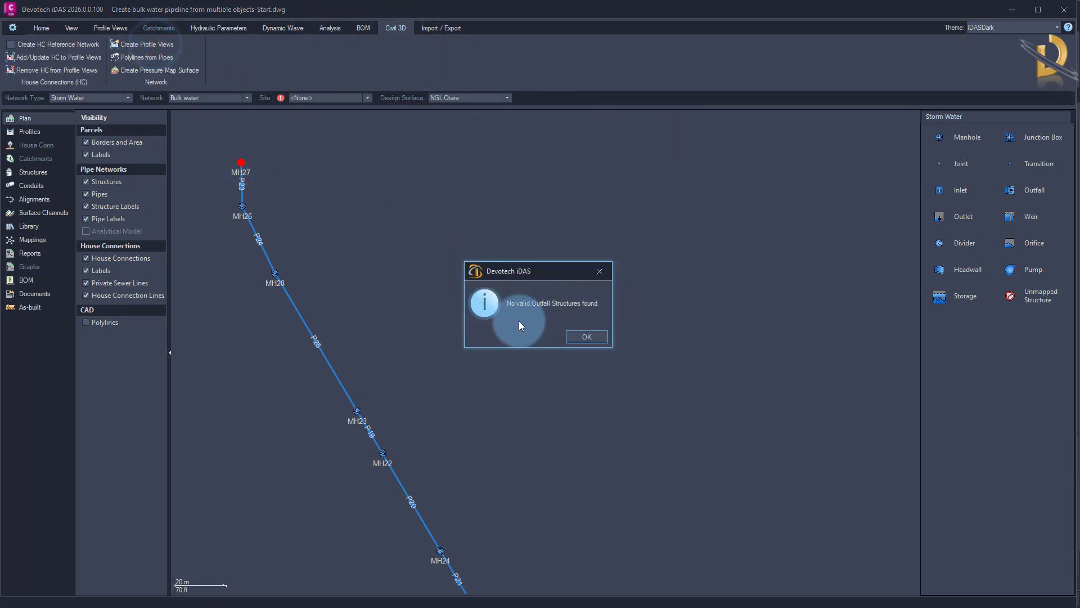
{"action": "left_click", "coordinate": [587, 338]}
Swap end structure MH27 for the Outfall Rectangular family, part L 1200 W 600.
{"action": "right_click", "coordinate": [241, 162]}
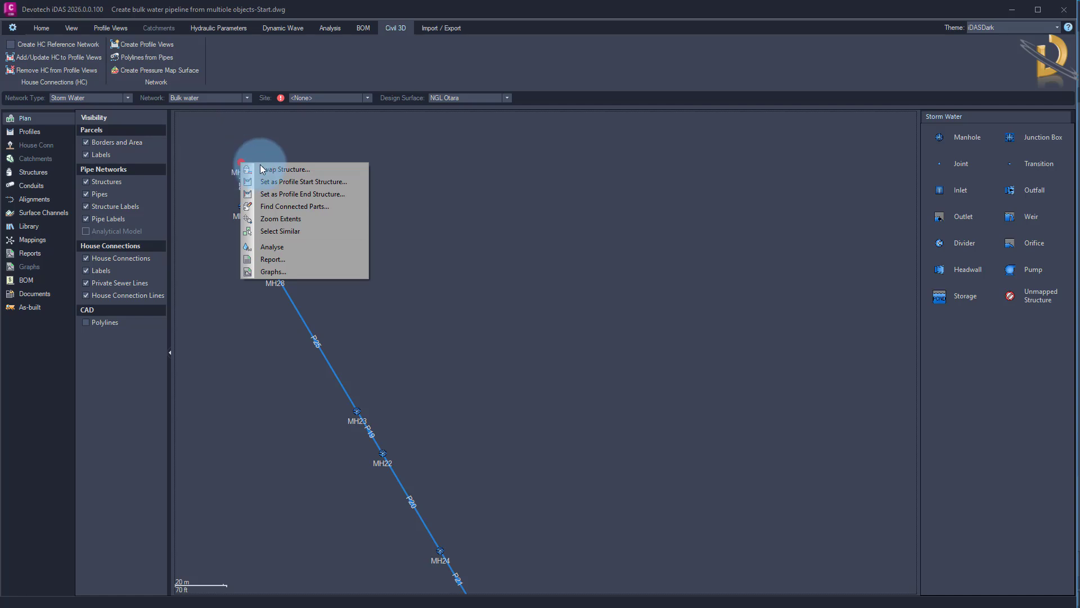
{"action": "left_click", "coordinate": [289, 170]}
{"action": "left_click", "coordinate": [239, 262]}
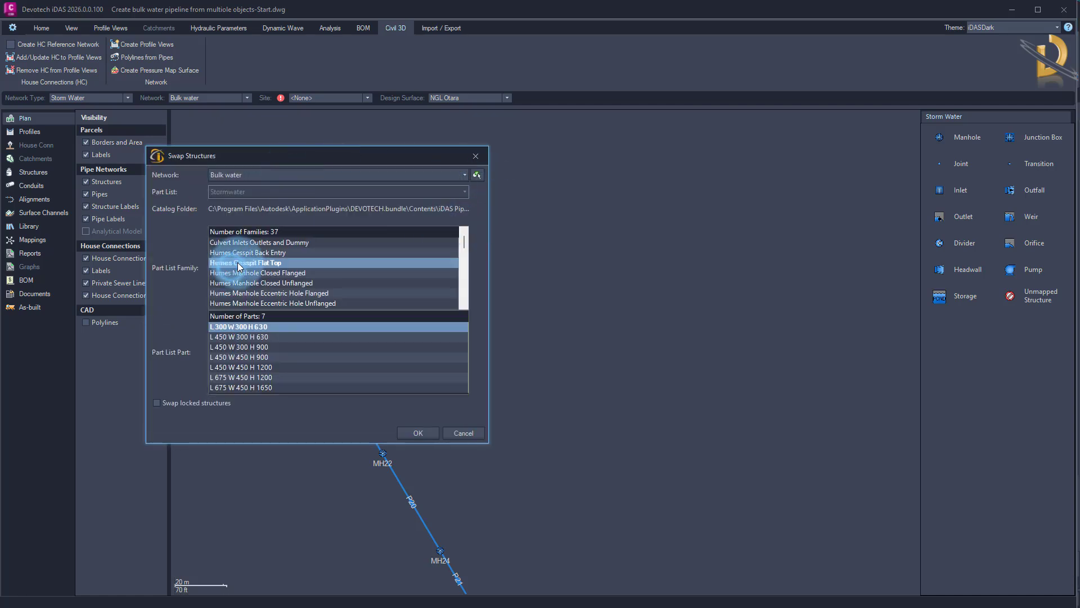
{"action": "key", "text": "o"}
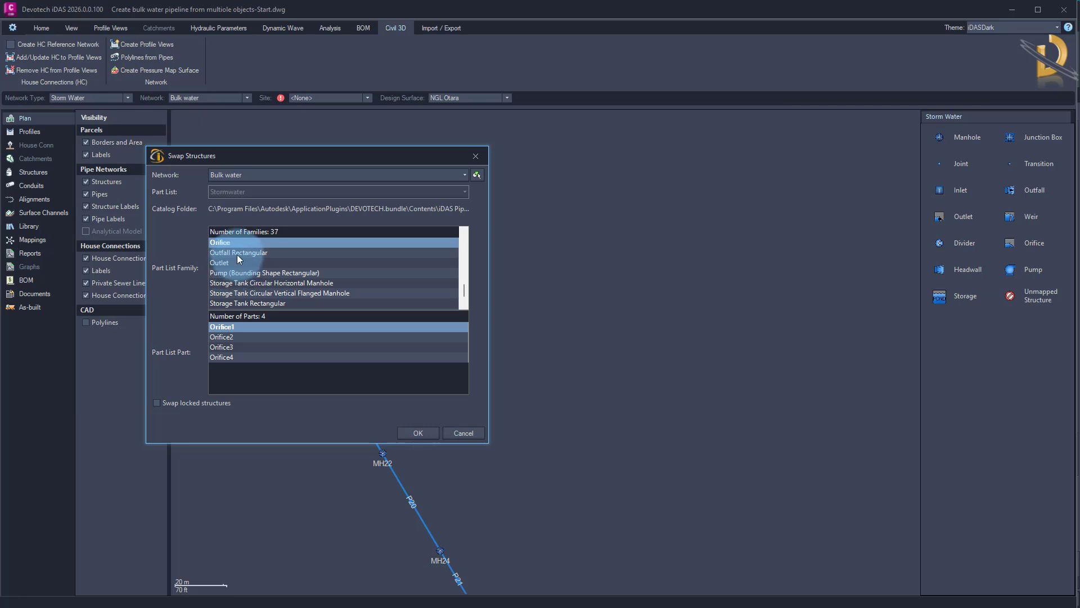
{"action": "left_click", "coordinate": [239, 252]}
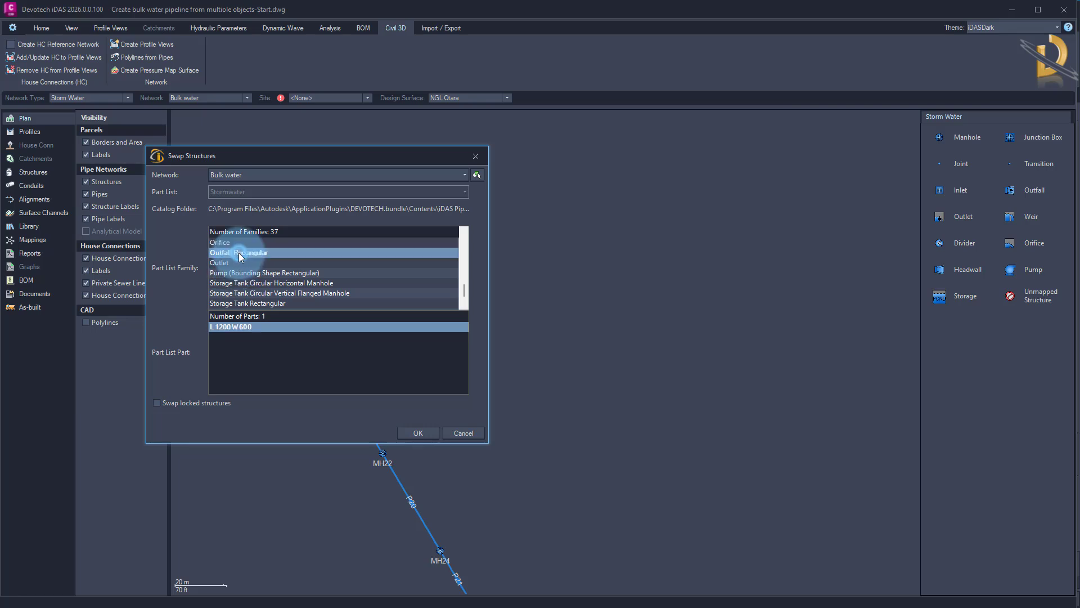
{"action": "left_click", "coordinate": [419, 434]}
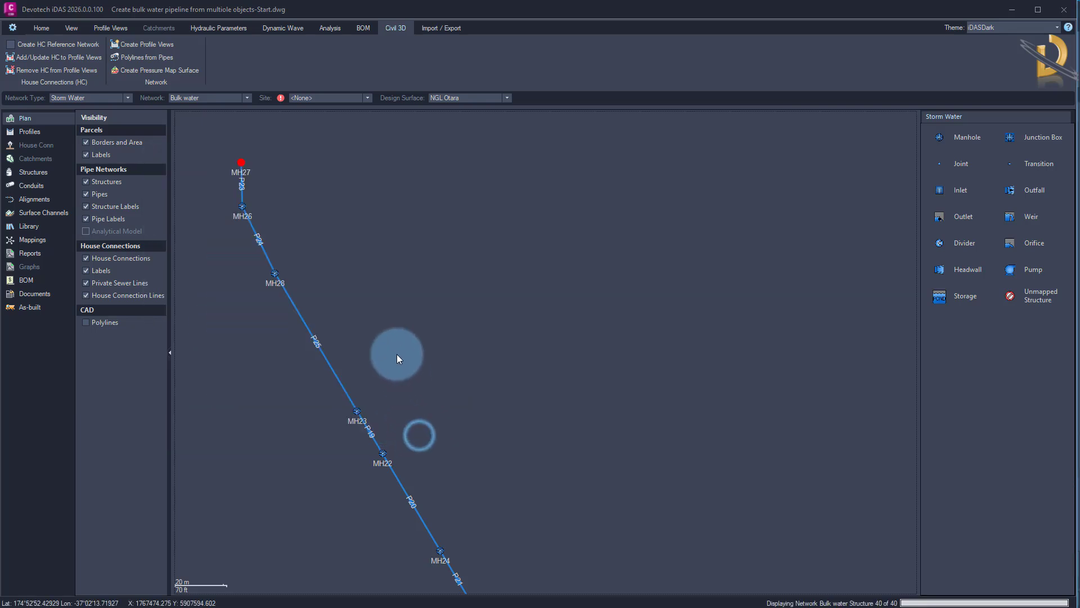
Create the network's profile views beside the plan with base name Branch and the Pipe | Water | Levels at Structure | Band Set 1 style.
{"action": "left_click", "coordinate": [242, 162]}
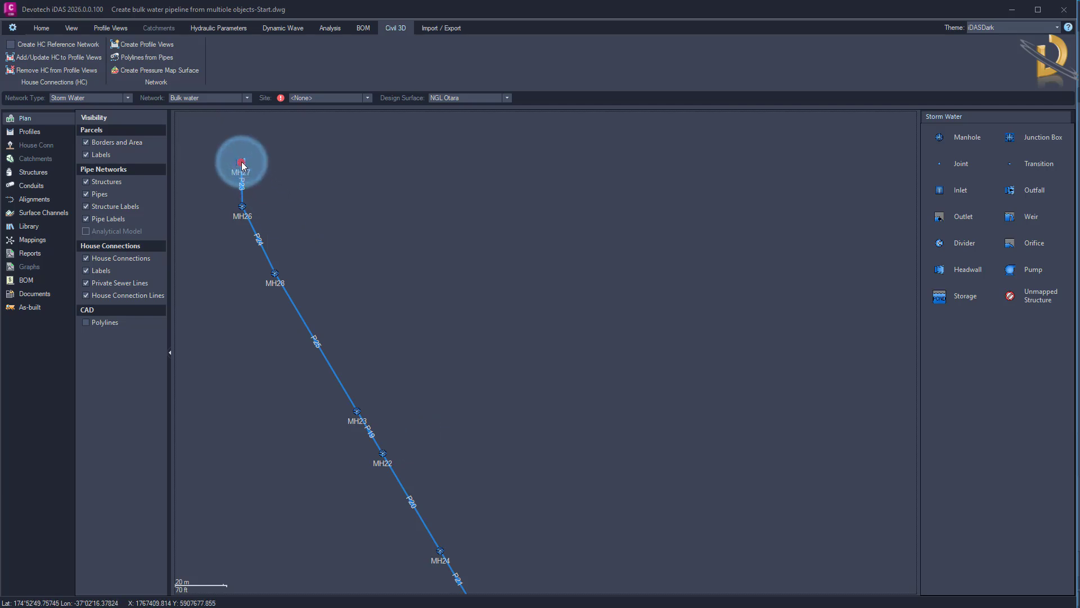
{"action": "left_click", "coordinate": [166, 46]}
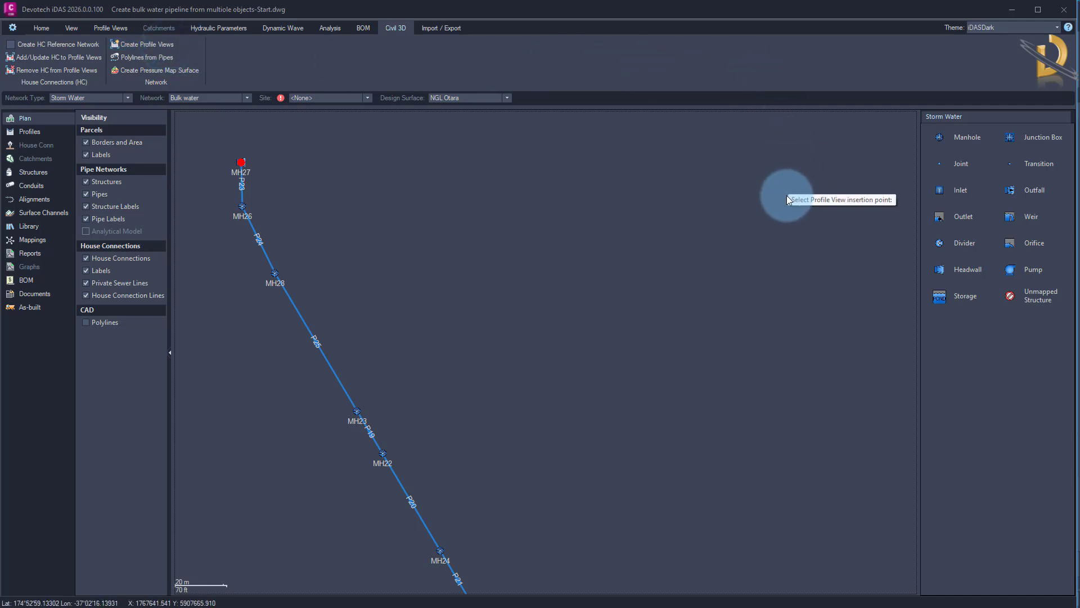
{"action": "scroll", "coordinate": [786, 214], "scroll_direction": "down", "scroll_amount": 4}
{"action": "middle_click_drag", "start_coordinate": [823, 208], "coordinate": [495, 225]}
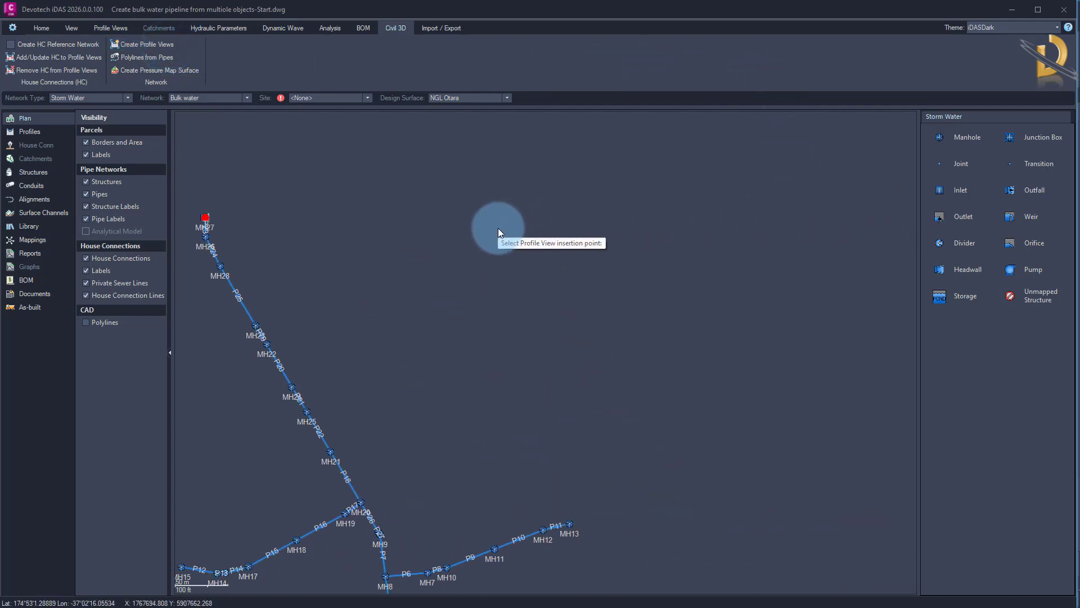
{"action": "left_click", "coordinate": [820, 184]}
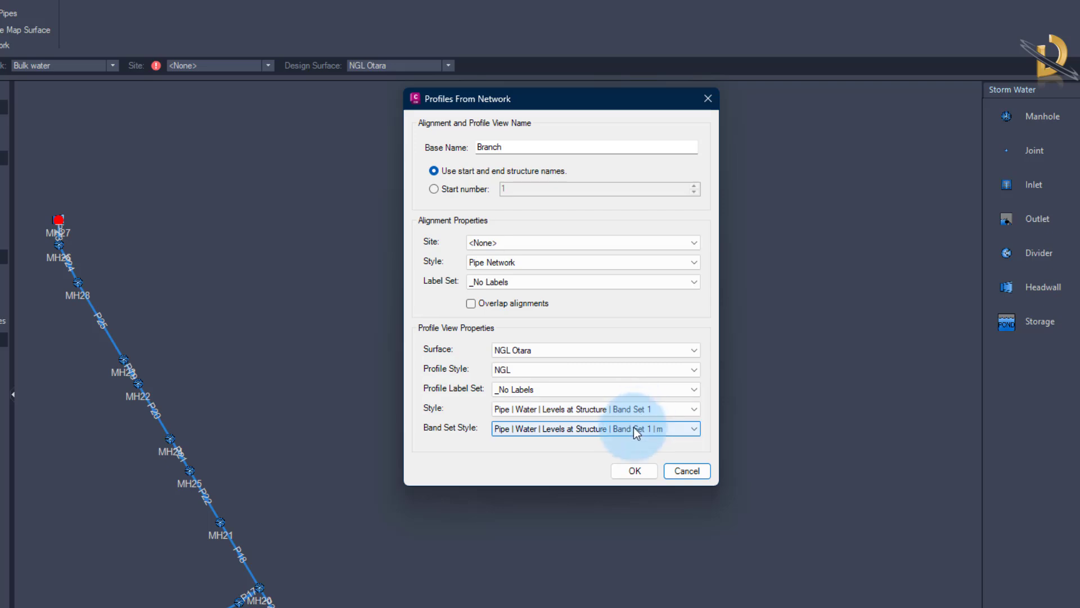
{"action": "left_click", "coordinate": [634, 471]}
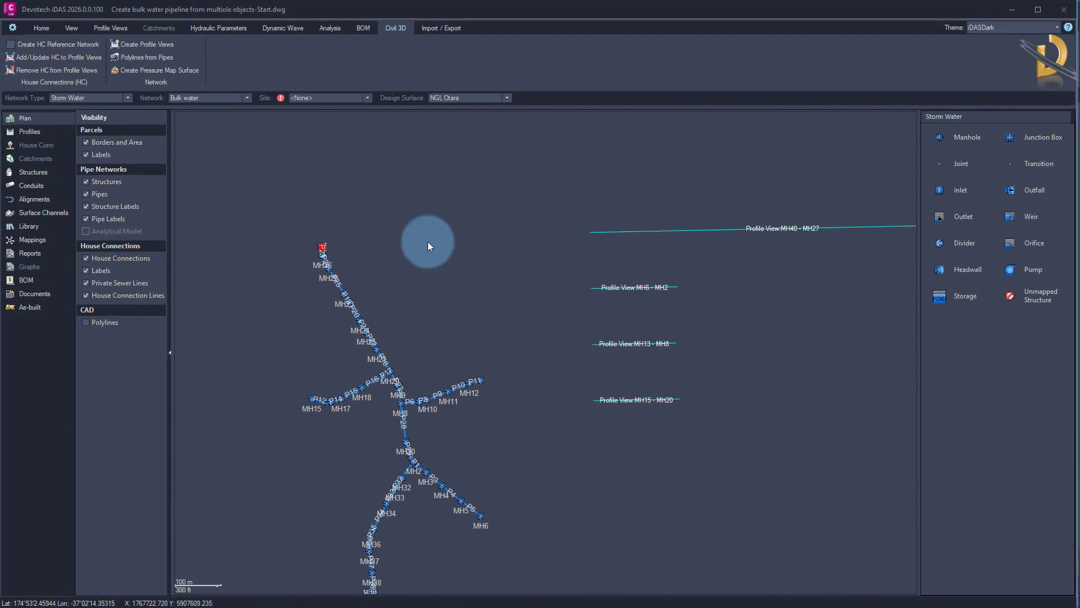
Update the Civil 3D drawing with the iDAS changes and examine the longest profile view along its whole length.
{"action": "left_click", "coordinate": [49, 29]}
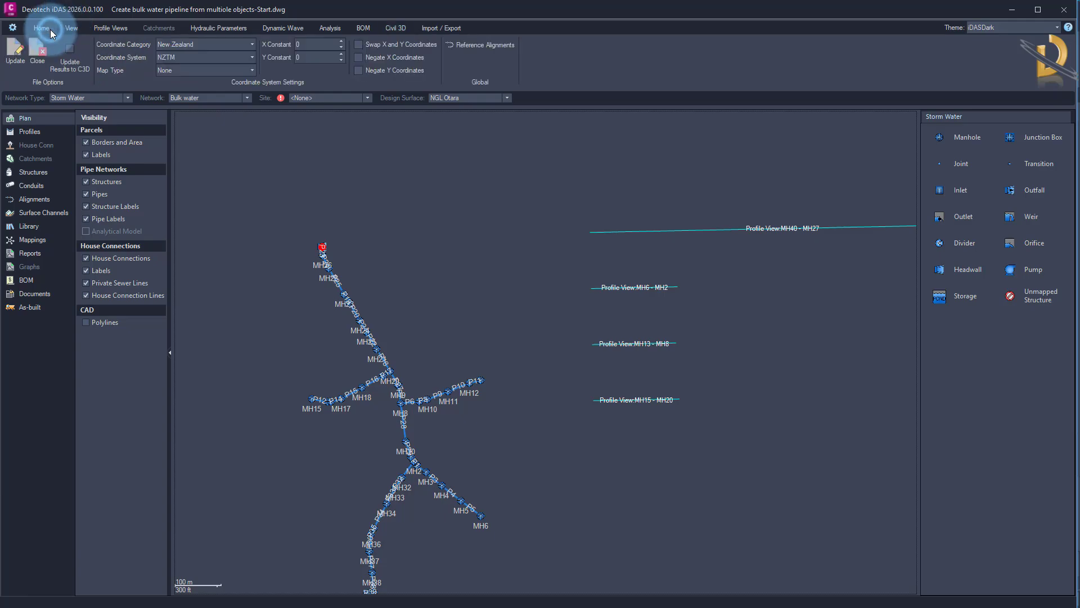
{"action": "left_click", "coordinate": [15, 65]}
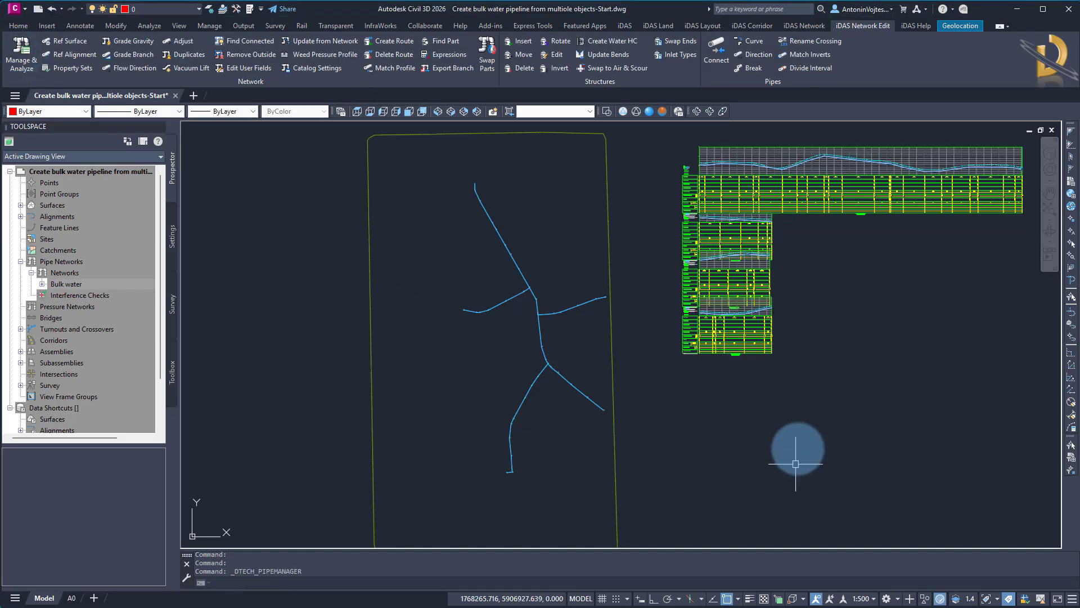
{"action": "middle_click_drag", "start_coordinate": [818, 381], "coordinate": [676, 462]}
{"action": "scroll", "coordinate": [597, 282], "scroll_direction": "up", "scroll_amount": 6}
{"action": "middle_click_drag", "start_coordinate": [634, 212], "coordinate": [639, 289]}
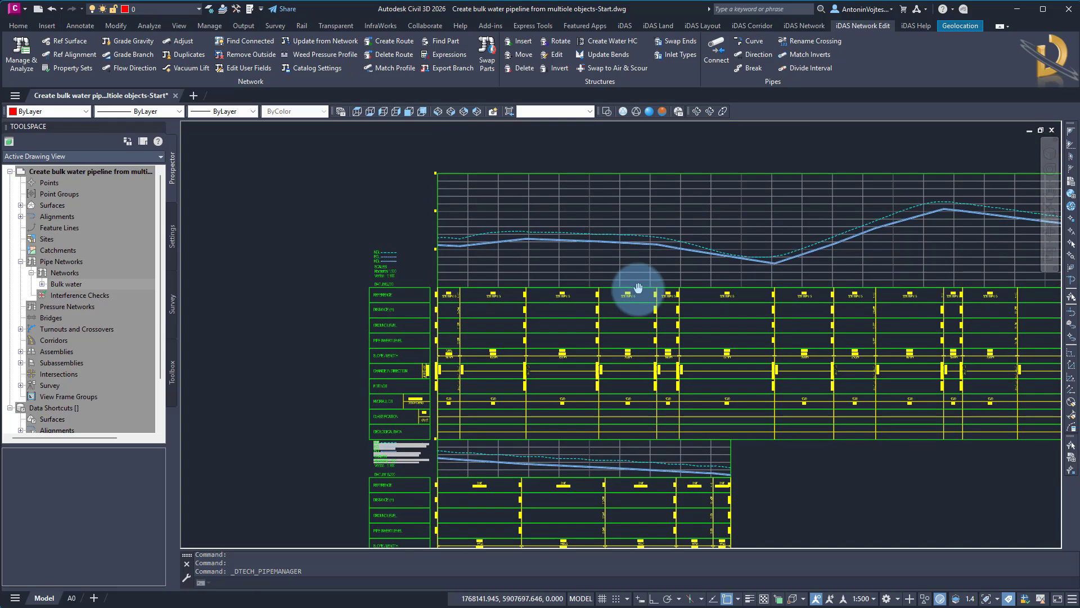
{"action": "middle_click_drag", "start_coordinate": [830, 286], "coordinate": [429, 289]}
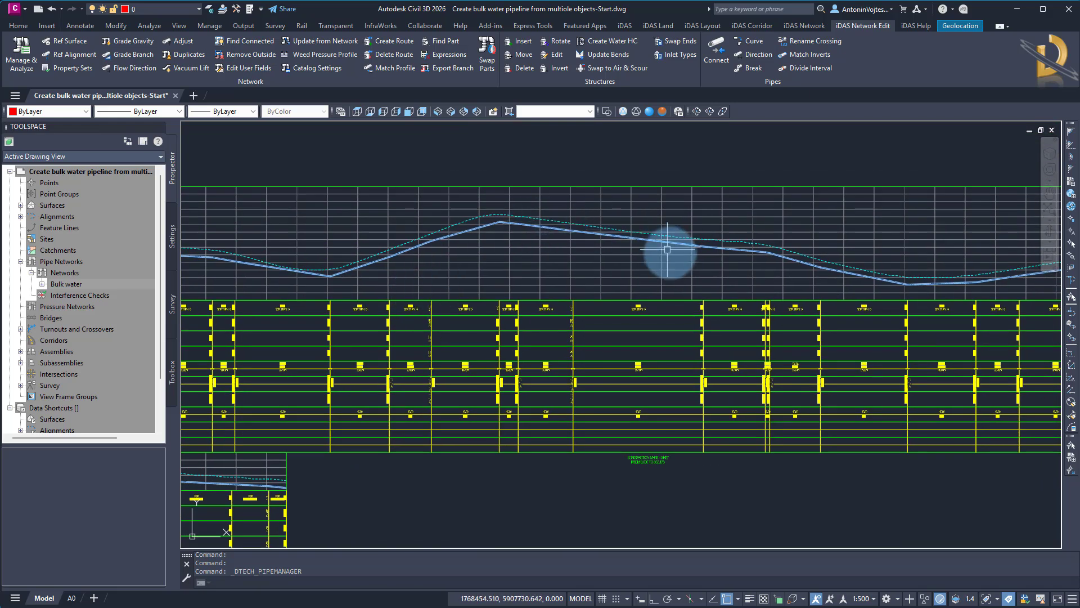
{"action": "middle_click_drag", "start_coordinate": [819, 319], "coordinate": [543, 313]}
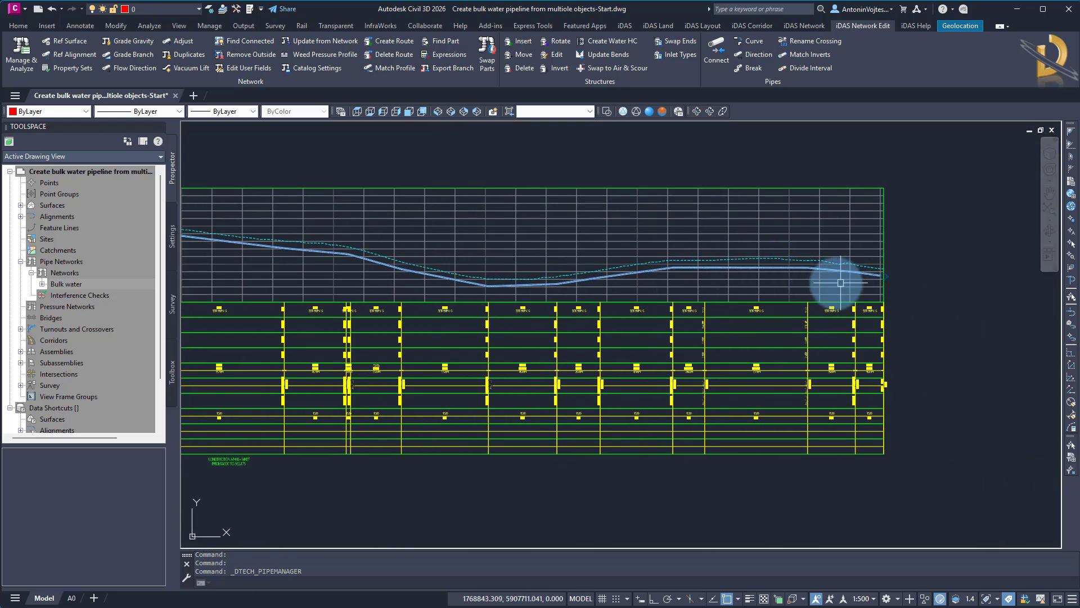
{"action": "scroll", "coordinate": [830, 284], "scroll_direction": "down", "scroll_amount": 2}
{"action": "scroll", "coordinate": [843, 342], "scroll_direction": "down", "scroll_amount": 4}
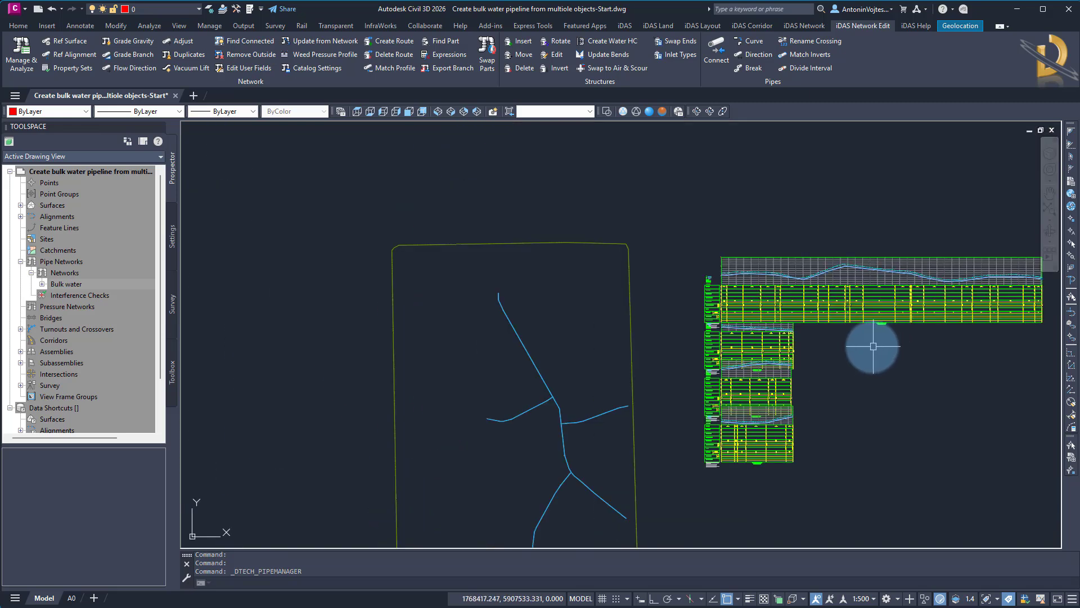
Change the Bulk water network's parts list back to Water in its network properties.
{"action": "scroll", "coordinate": [495, 292], "scroll_direction": "up", "scroll_amount": 8}
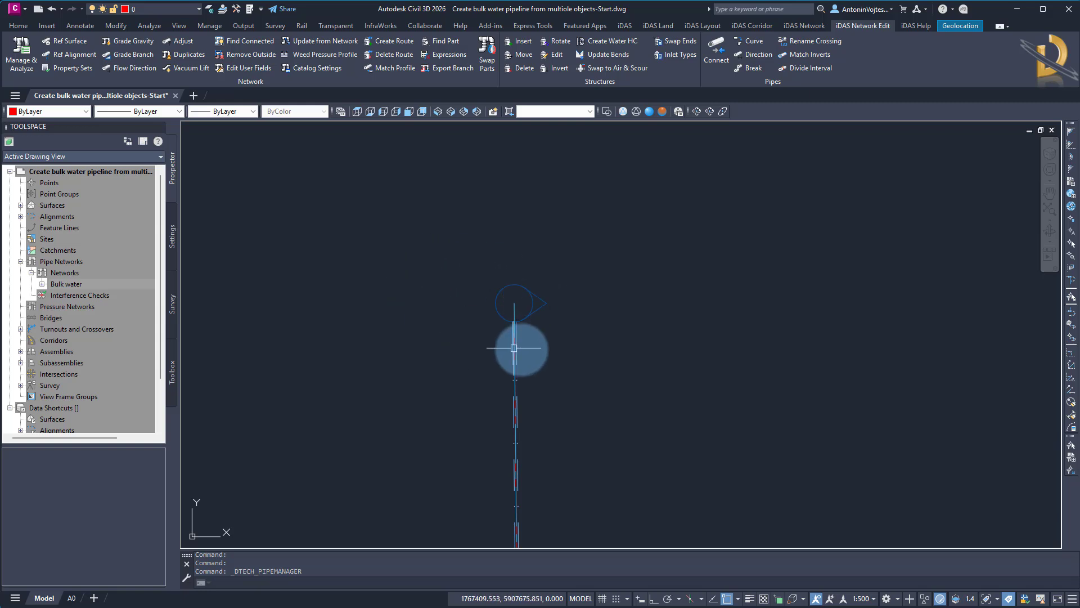
{"action": "left_click", "coordinate": [95, 284]}
{"action": "right_click", "coordinate": [96, 284]}
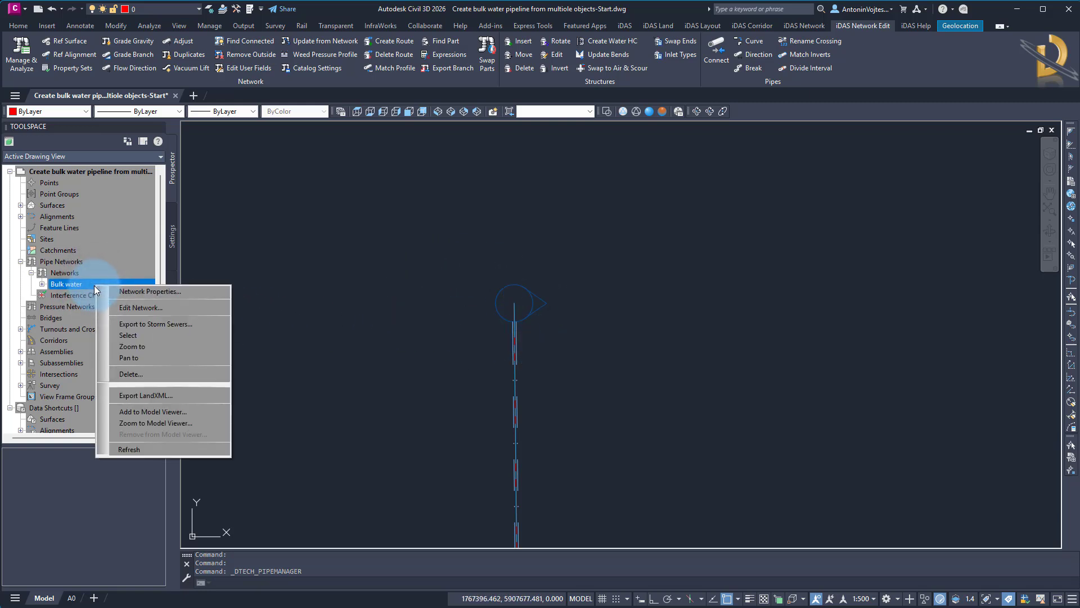
{"action": "left_click", "coordinate": [138, 292]}
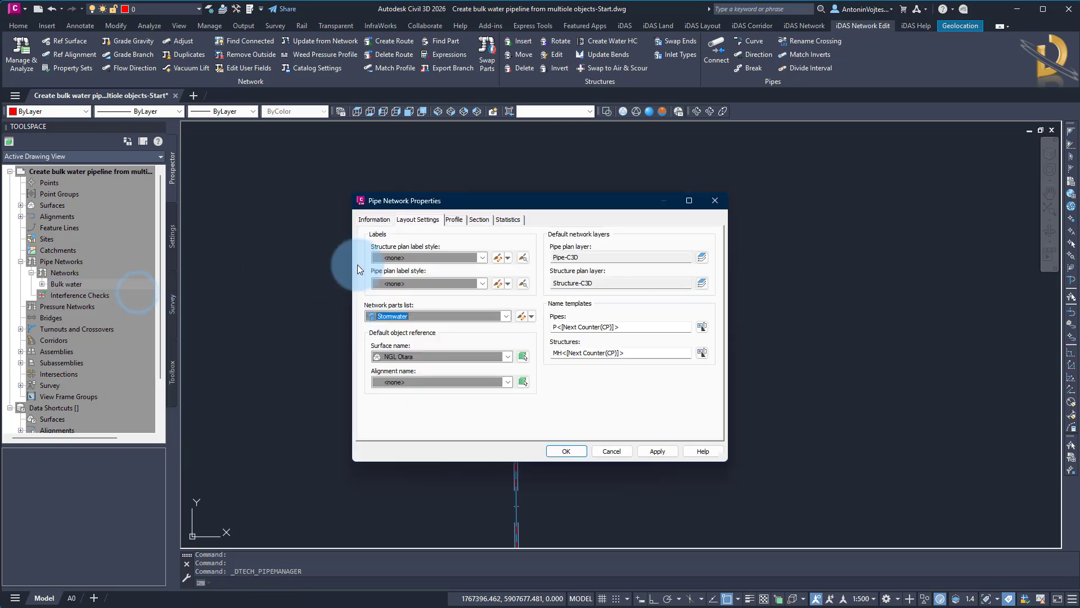
{"action": "left_click", "coordinate": [431, 316]}
{"action": "left_click", "coordinate": [398, 363]}
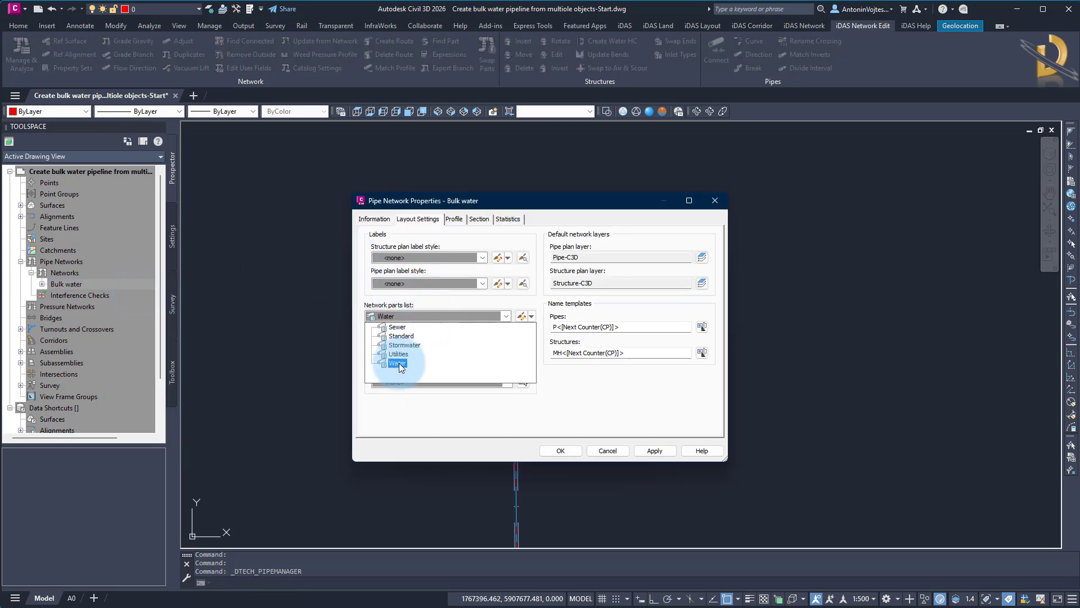
{"action": "left_click", "coordinate": [560, 451]}
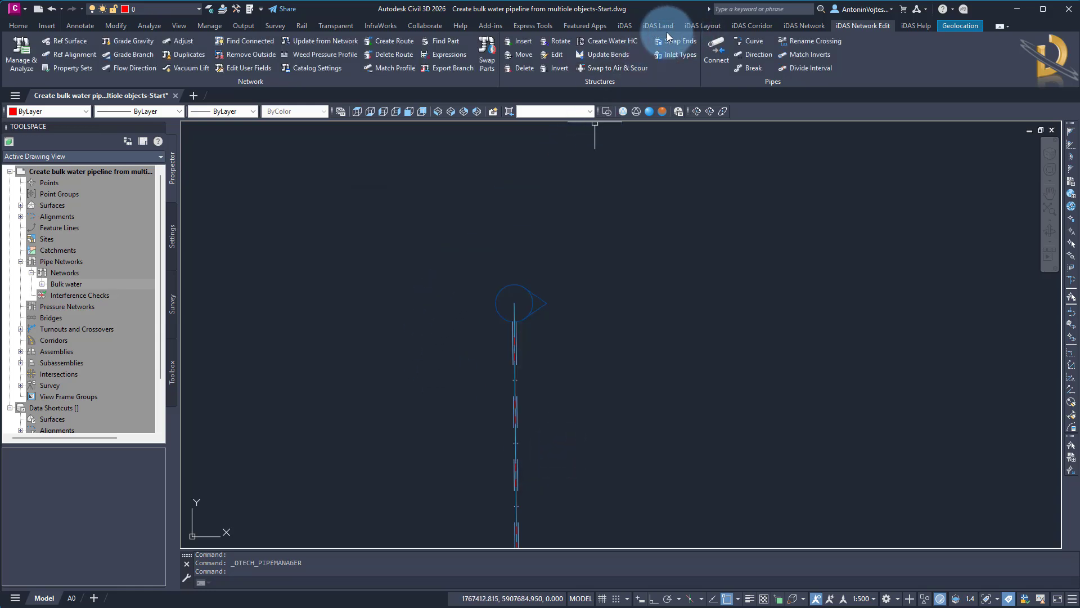
Swap the outfall structure at the network's northern end for the Junction family, part size JUNCTION.
{"action": "left_click", "coordinate": [623, 27]}
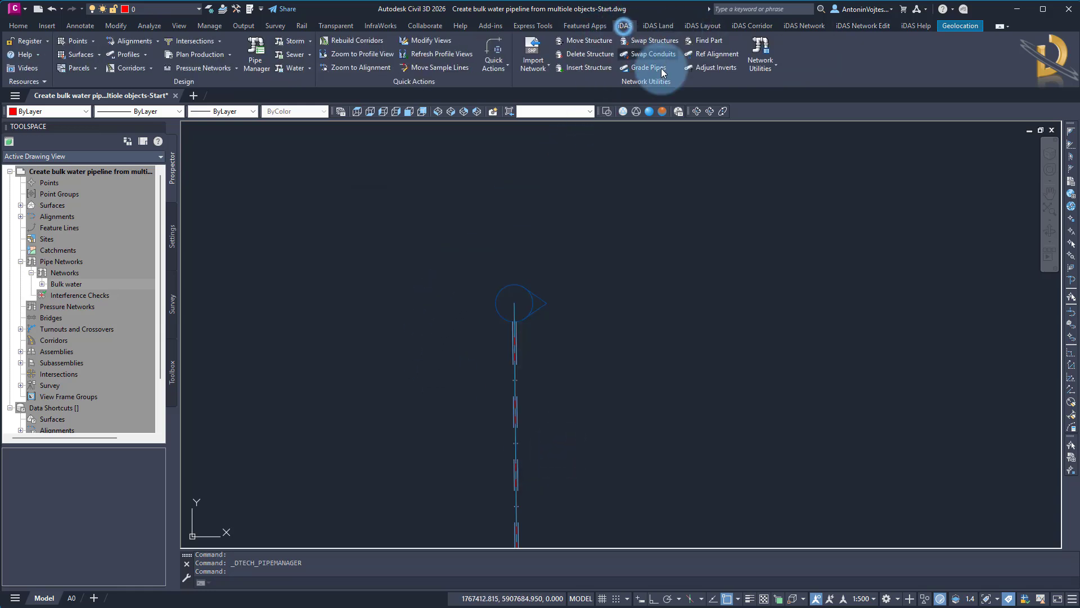
{"action": "left_click", "coordinate": [639, 45]}
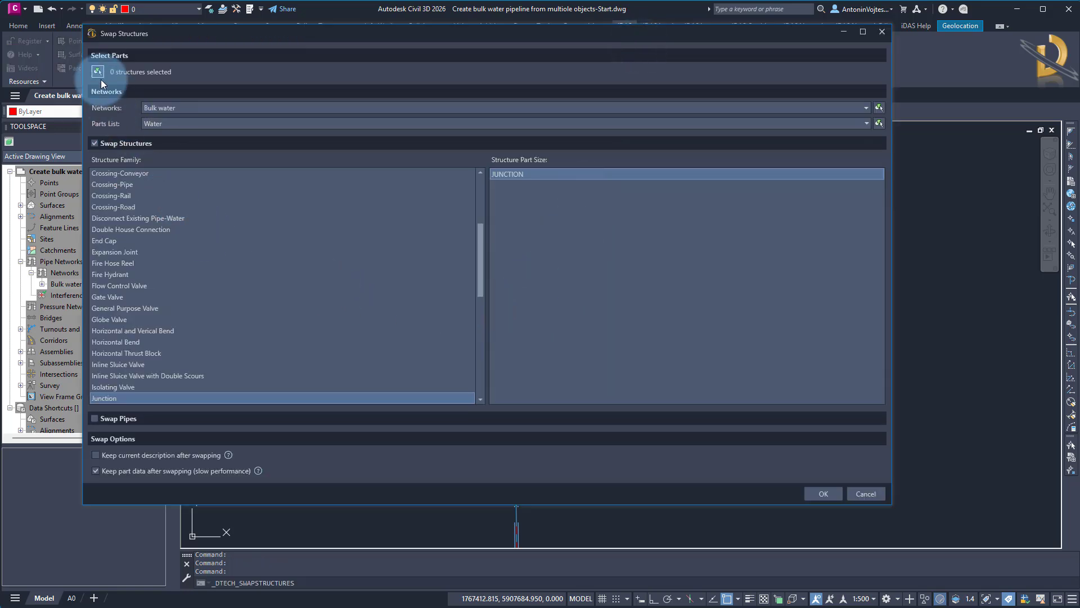
{"action": "left_click", "coordinate": [97, 72]}
{"action": "left_click", "coordinate": [400, 222]}
{"action": "left_click", "coordinate": [619, 359]}
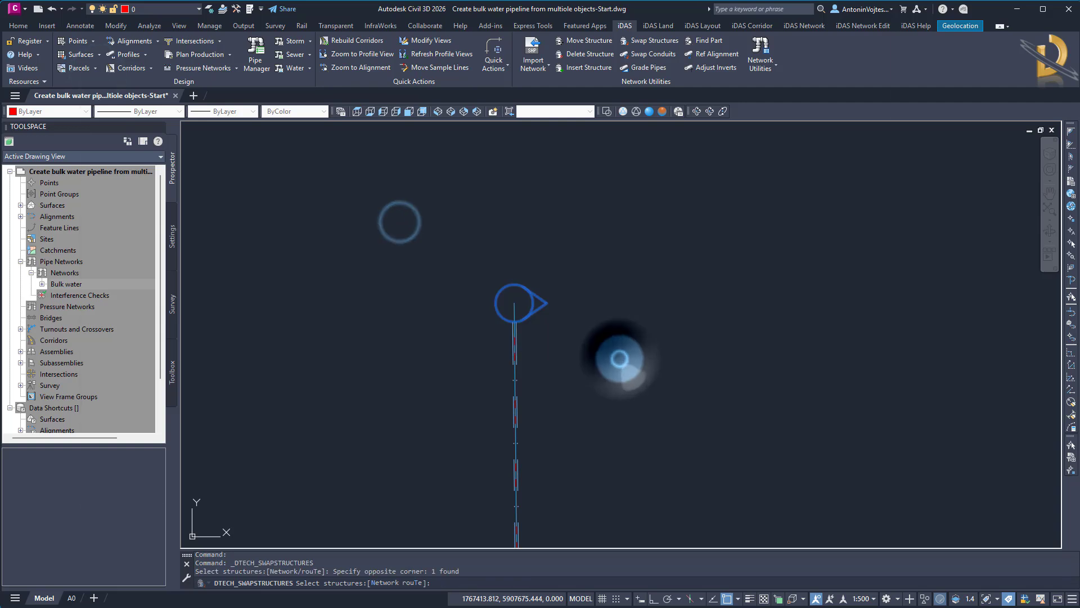
{"action": "right_click", "coordinate": [620, 358]}
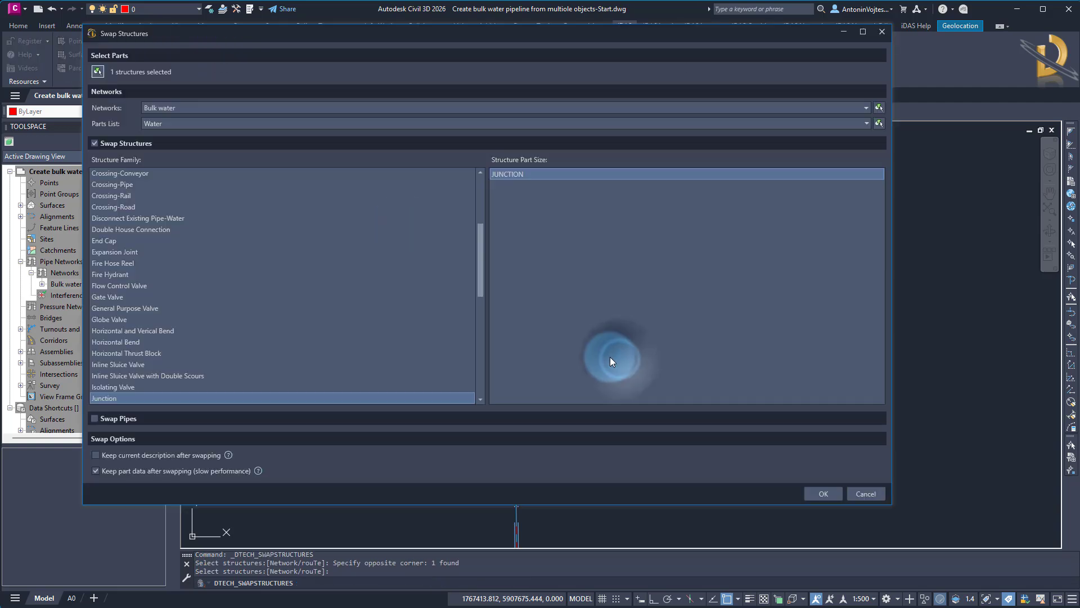
{"action": "left_click", "coordinate": [111, 399]}
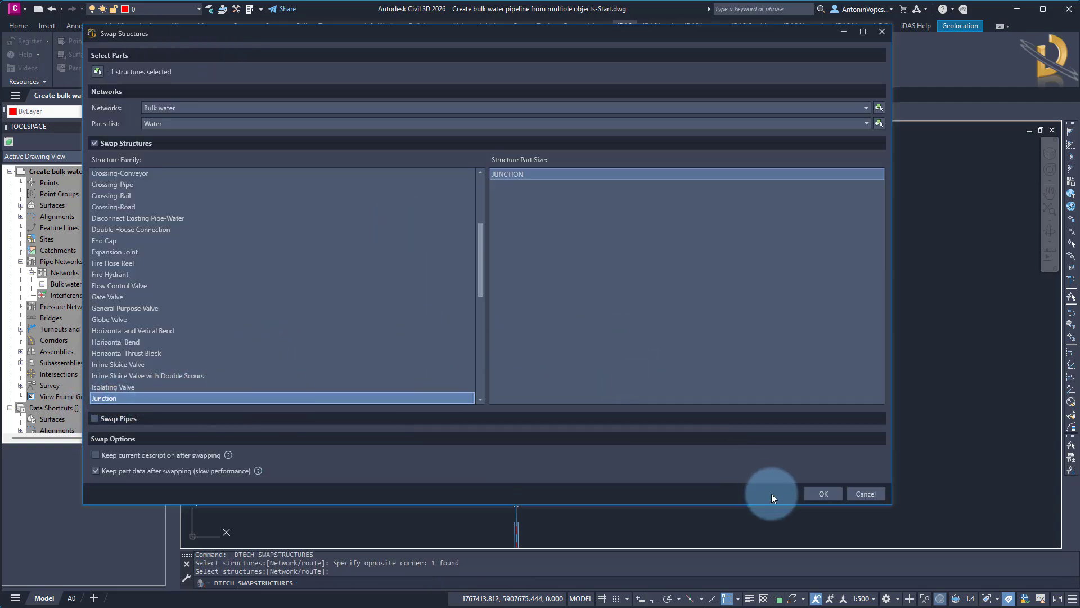
{"action": "left_click", "coordinate": [826, 494]}
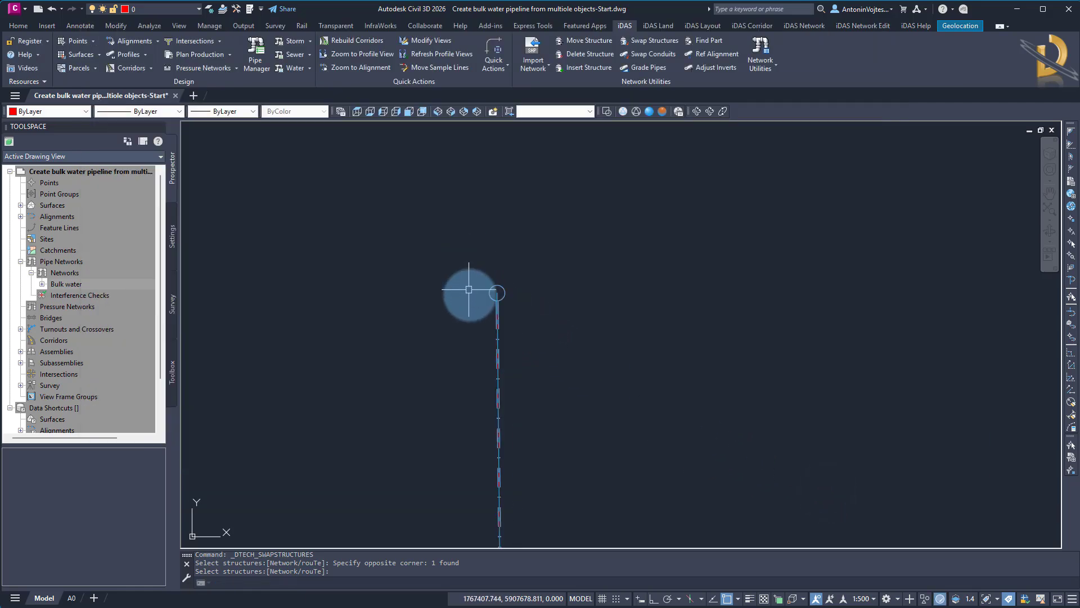
Space the four profile views vertically with Modify Views, selecting them by fence, locating the stack at the longest view and using a value of 300.
{"action": "scroll", "coordinate": [465, 293], "scroll_direction": "down", "scroll_amount": 12}
{"action": "middle_click_drag", "start_coordinate": [607, 399], "coordinate": [521, 406]}
{"action": "scroll", "coordinate": [500, 352], "scroll_direction": "up", "scroll_amount": 2}
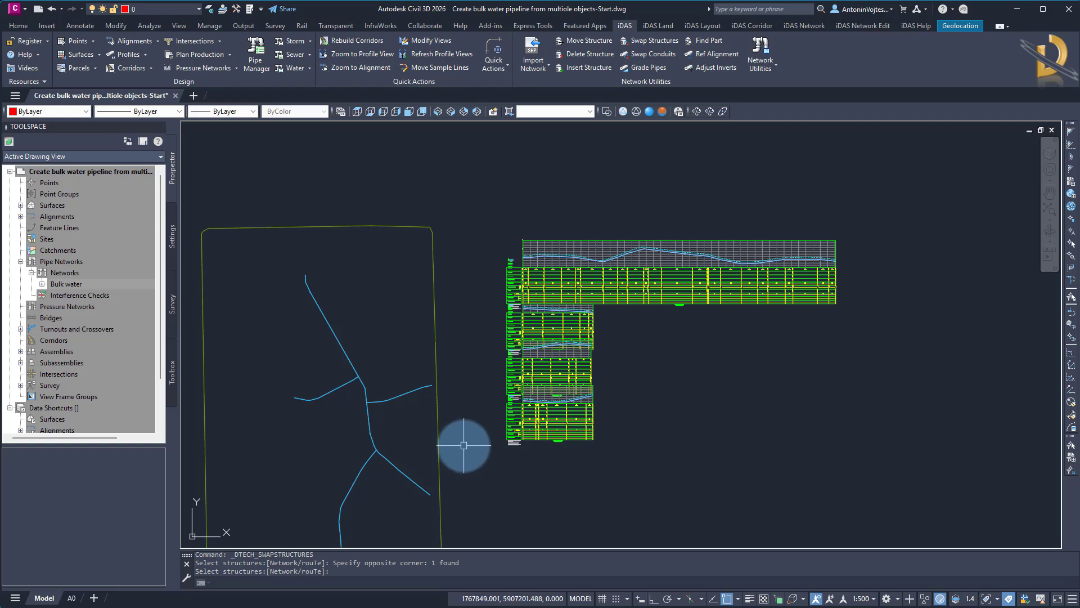
{"action": "middle_click_drag", "start_coordinate": [463, 449], "coordinate": [463, 414]}
{"action": "left_click", "coordinate": [419, 41]}
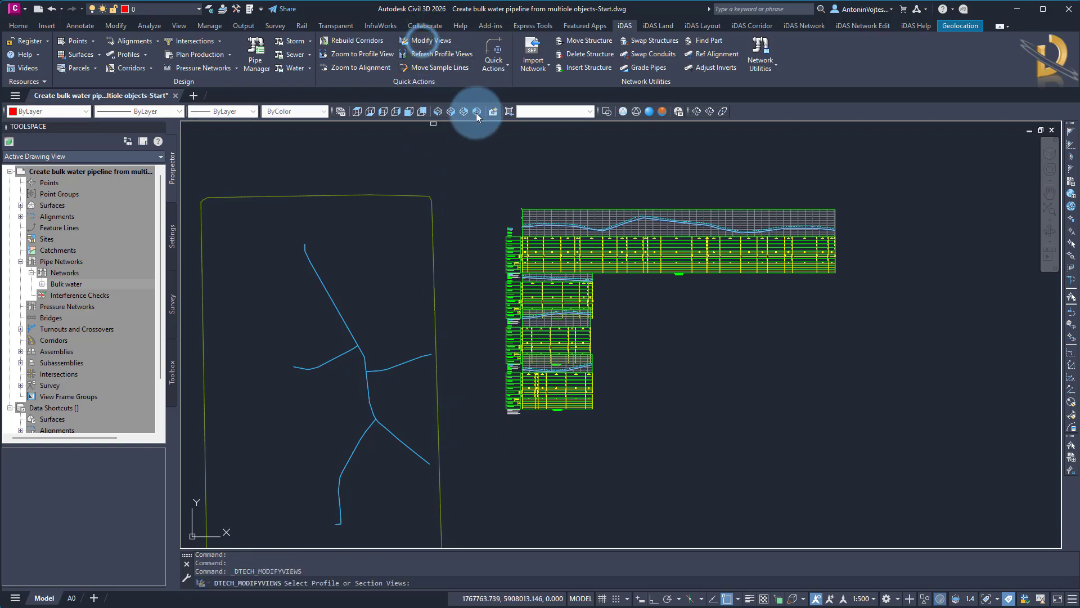
{"action": "type", "text": "f"}
{"action": "key", "text": "Return"}
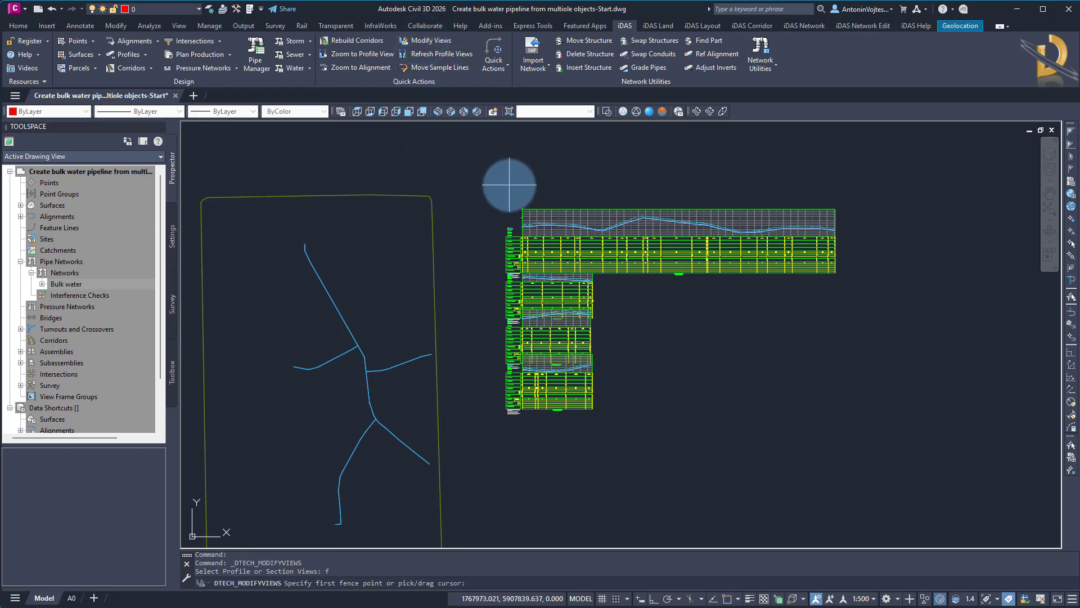
{"action": "left_click", "coordinate": [510, 189]}
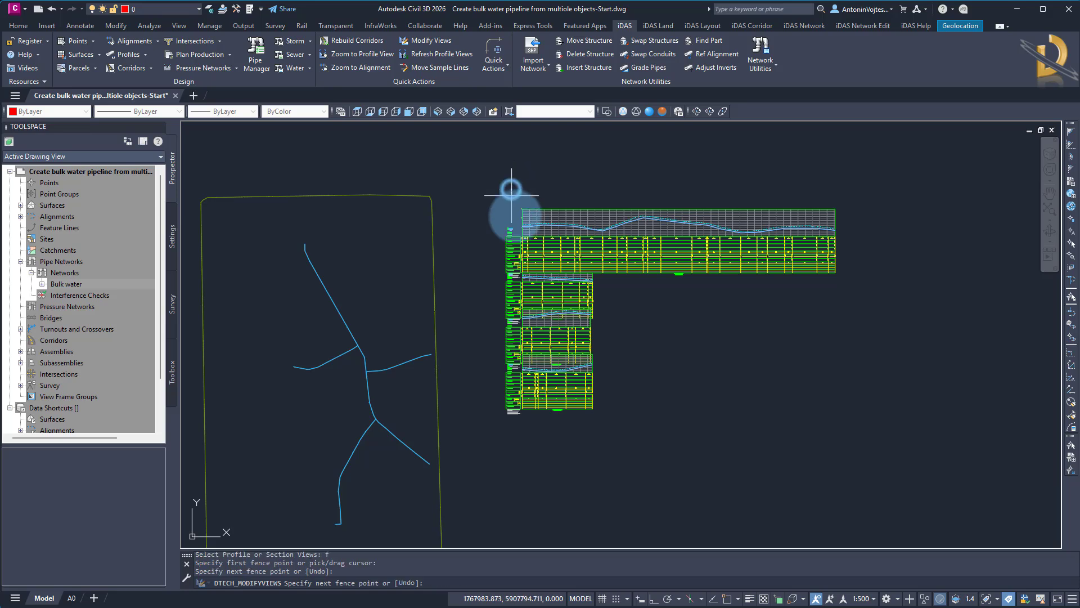
{"action": "left_click", "coordinate": [508, 449]}
{"action": "key", "text": "Return"}
{"action": "key", "text": "Return"}
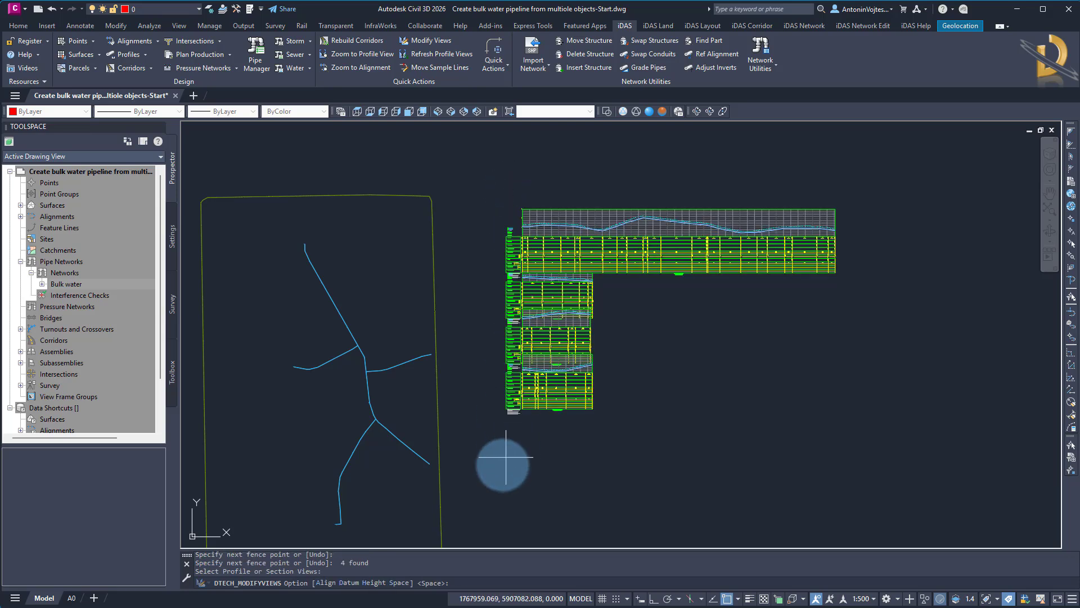
{"action": "key", "text": "Return"}
{"action": "key", "text": "Return"}
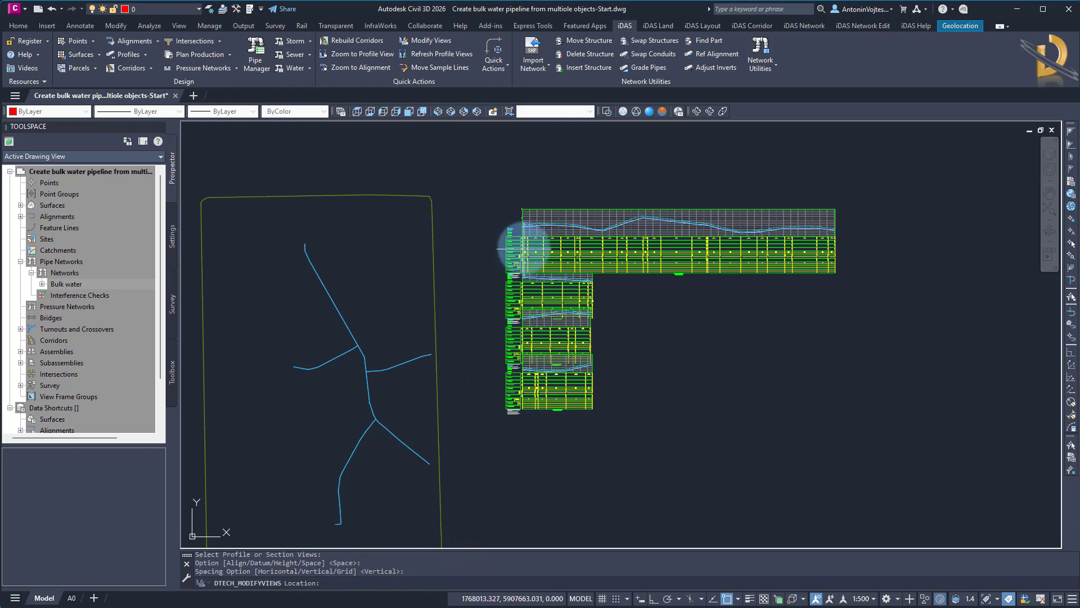
{"action": "left_click", "coordinate": [520, 234]}
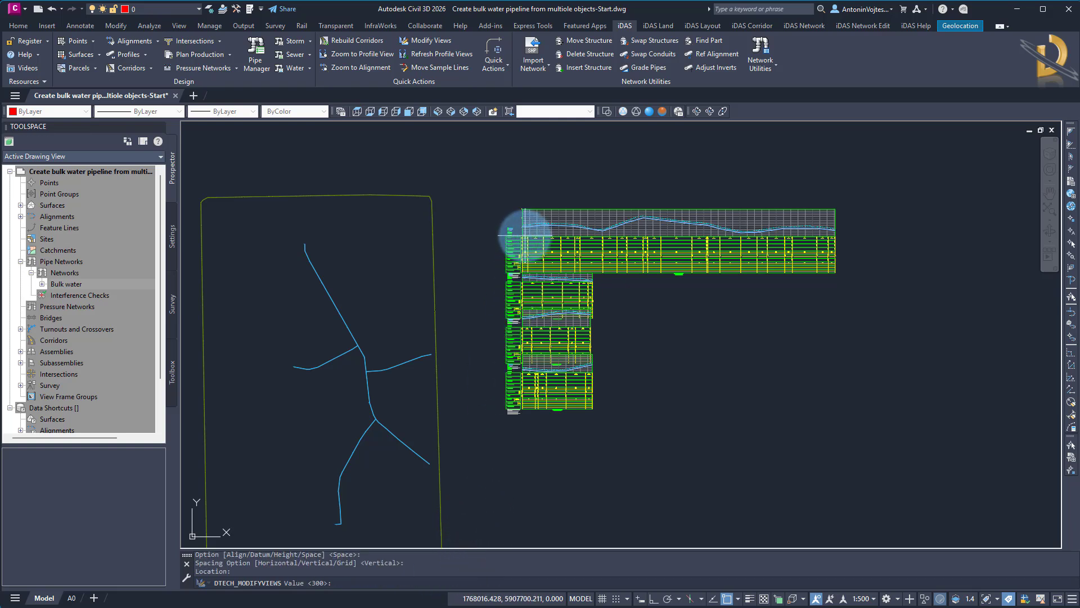
{"action": "key", "text": "Return"}
{"action": "scroll", "coordinate": [578, 341], "scroll_direction": "down", "scroll_amount": 4}
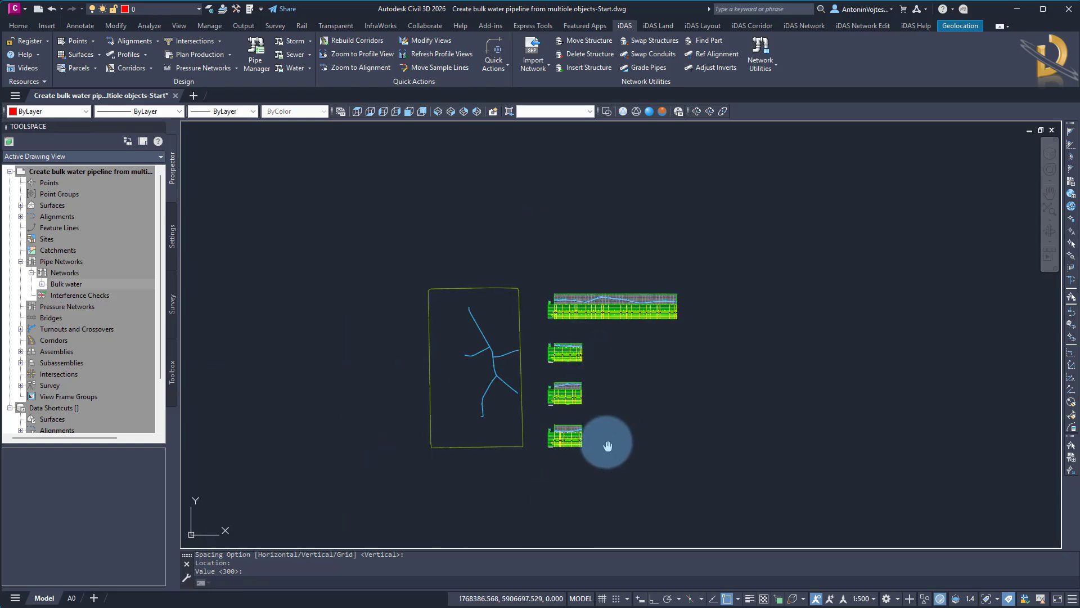
{"action": "middle_click_drag", "start_coordinate": [608, 446], "coordinate": [596, 379]}
{"action": "middle_click_drag", "start_coordinate": [516, 451], "coordinate": [532, 470]}
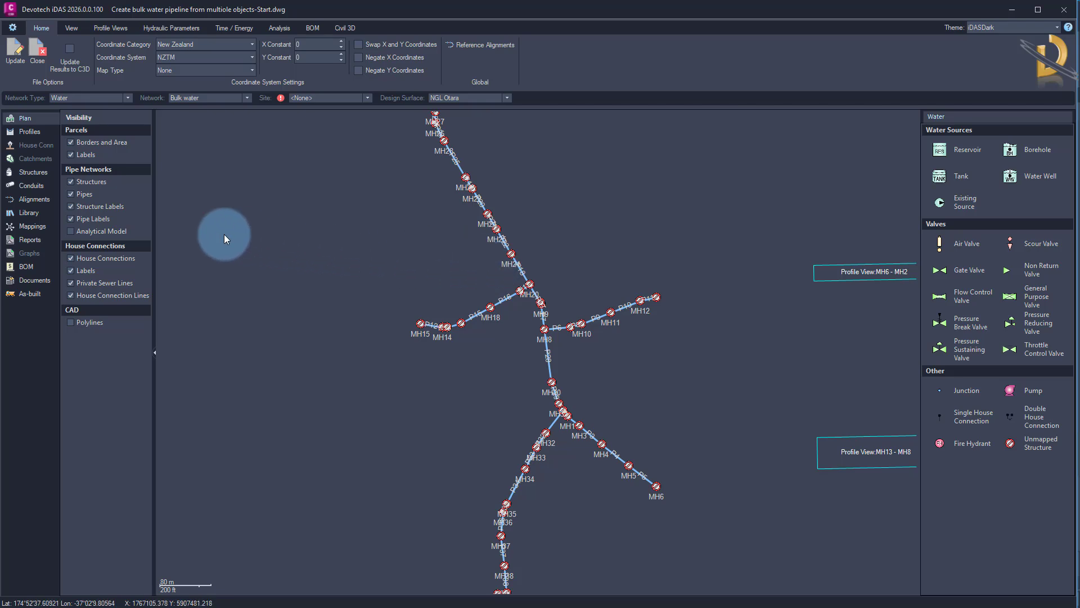
In the iDAS Pipe Manager's structure mappings, set the structure type of the Water Junction style to Water Junction.
{"action": "left_click", "coordinate": [32, 226]}
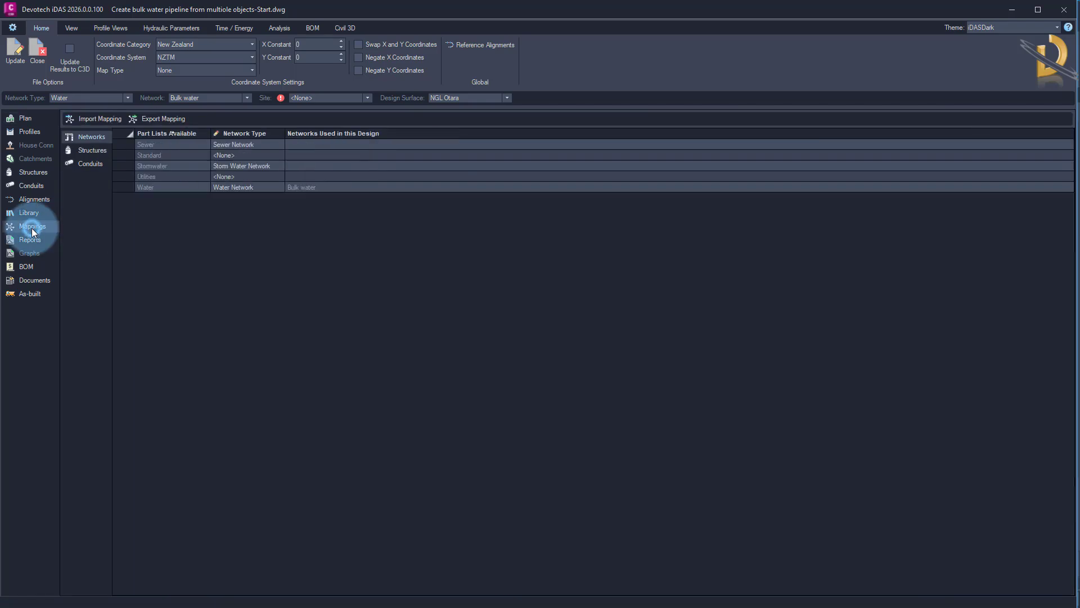
{"action": "left_click", "coordinate": [92, 151]}
{"action": "scroll", "coordinate": [259, 409], "scroll_direction": "down", "scroll_amount": 15}
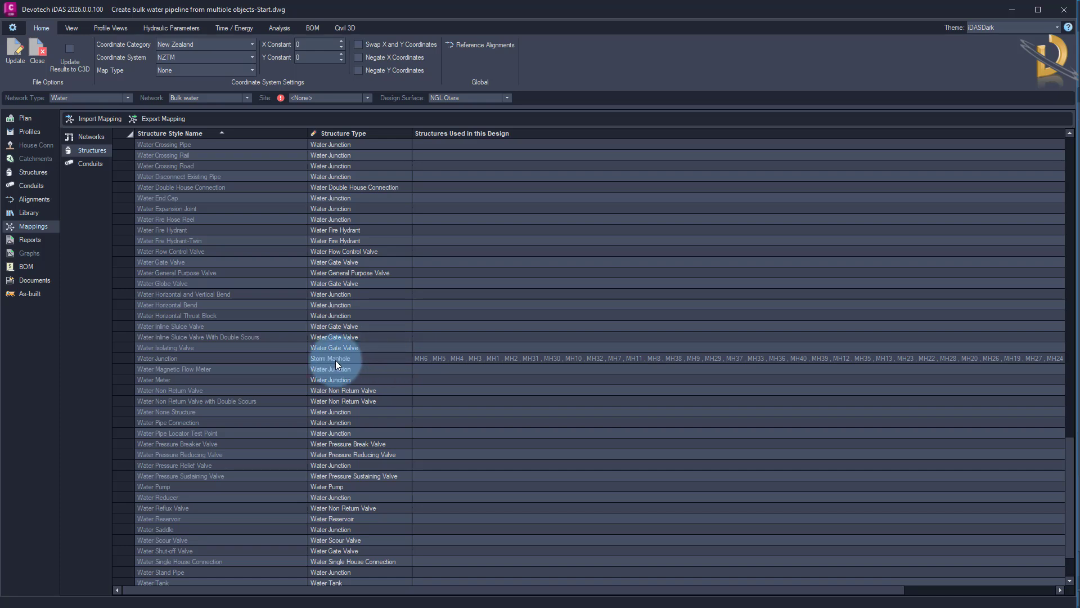
{"action": "left_click", "coordinate": [380, 359]}
{"action": "left_click", "coordinate": [413, 357]}
{"action": "left_click", "coordinate": [197, 358]}
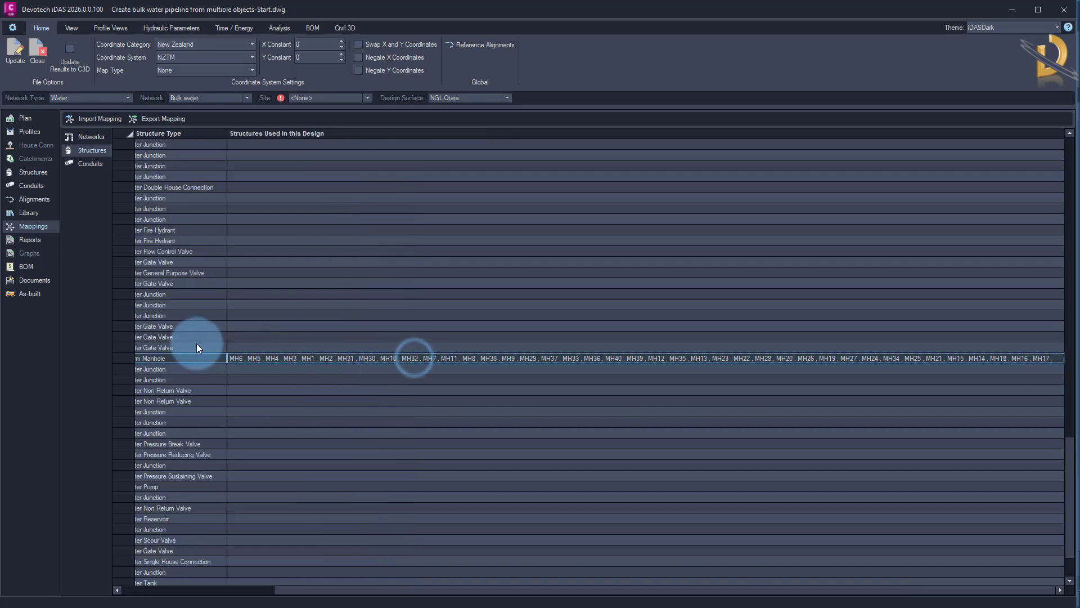
{"action": "left_click", "coordinate": [212, 359]}
{"action": "left_click_drag", "start_coordinate": [282, 591], "coordinate": [139, 590]}
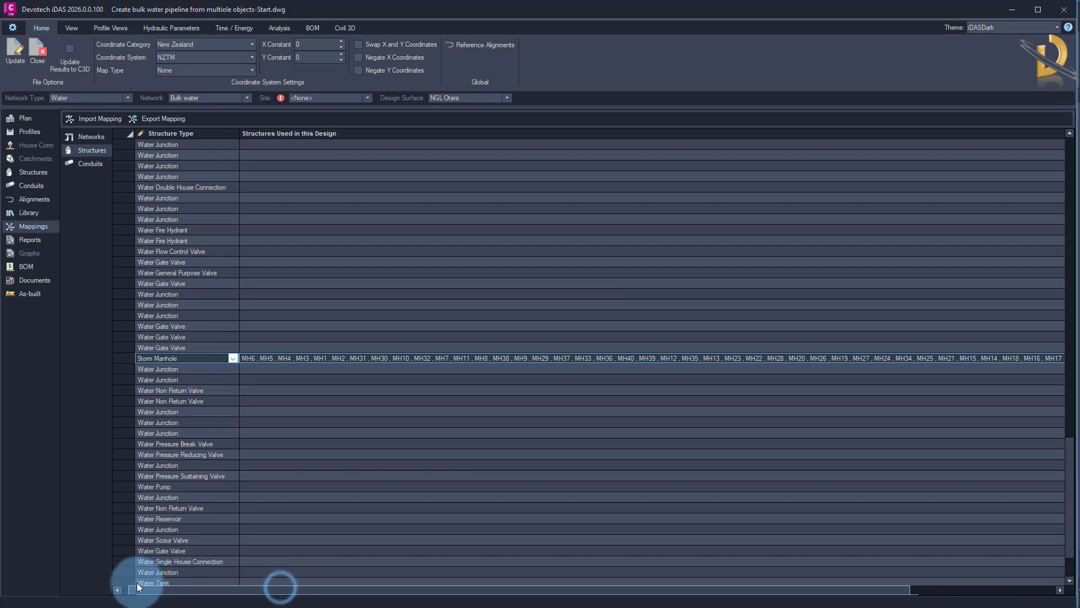
{"action": "left_click", "coordinate": [406, 358]}
{"action": "scroll", "coordinate": [379, 439], "scroll_direction": "down", "scroll_amount": 1}
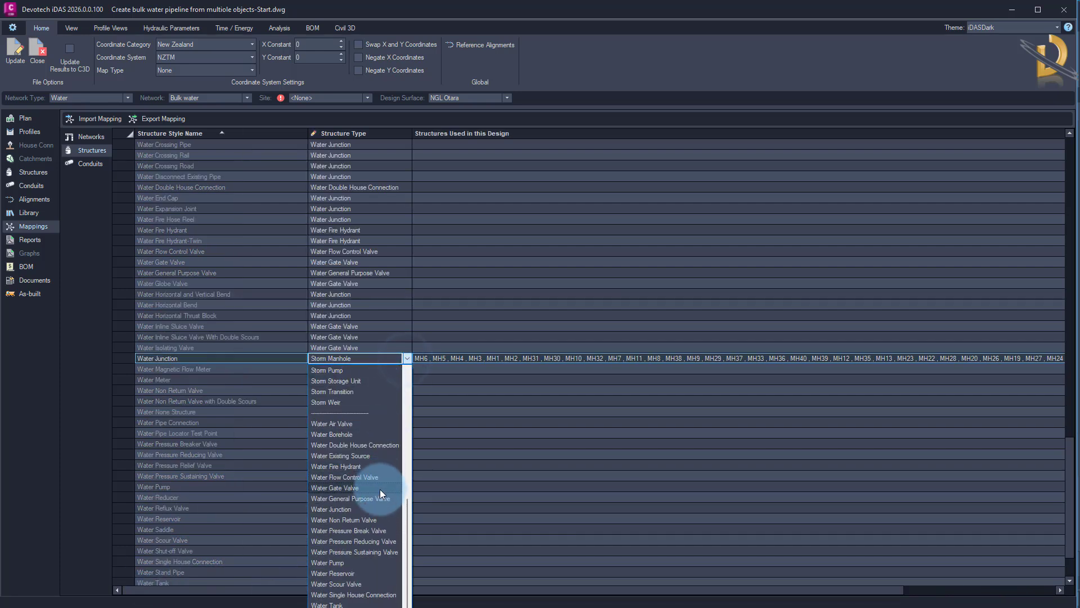
{"action": "left_click", "coordinate": [342, 510]}
{"action": "left_click", "coordinate": [288, 401]}
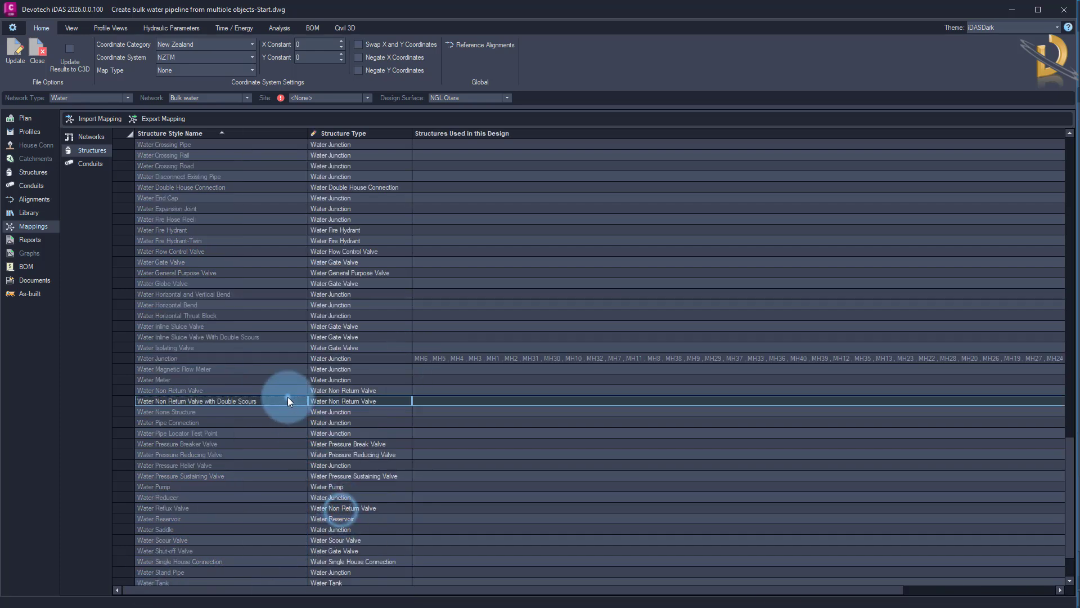
Review the remapped network in plan and update the Civil 3D drawing with the iDAS changes.
{"action": "left_click", "coordinate": [291, 359]}
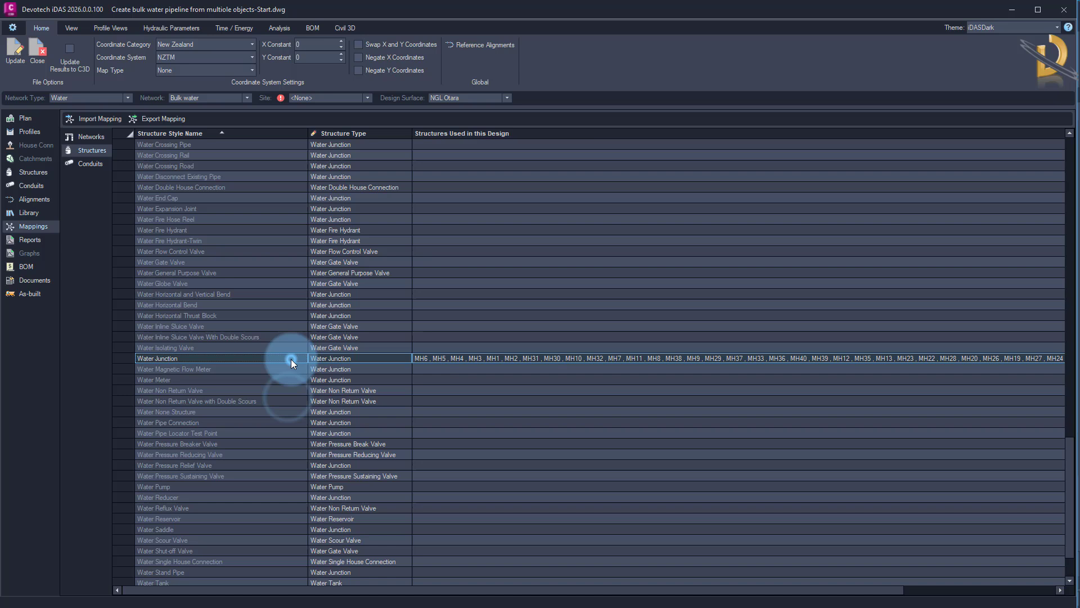
{"action": "left_click", "coordinate": [24, 118]}
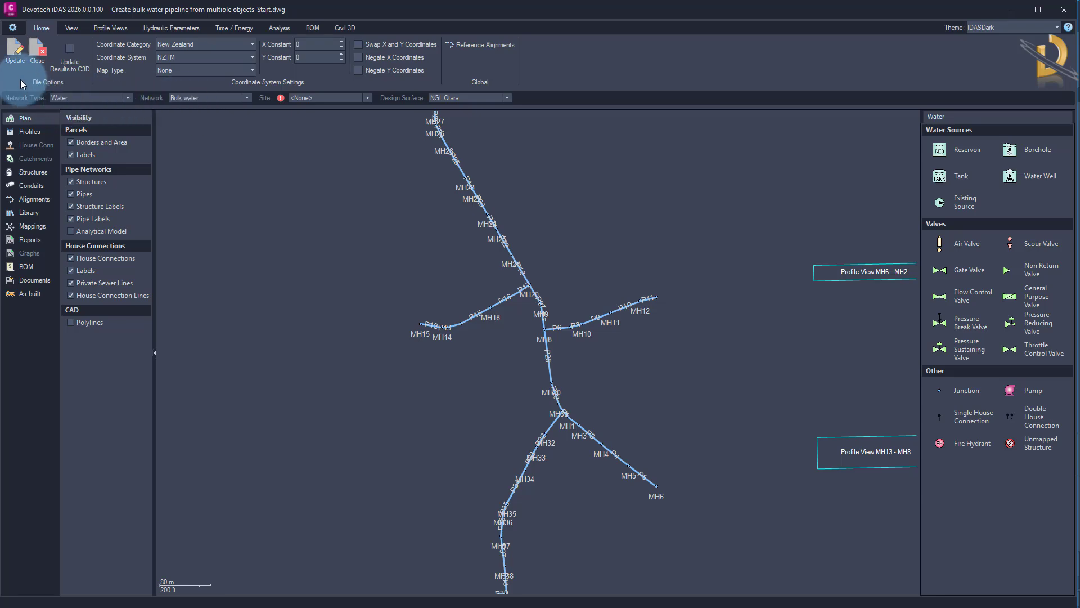
{"action": "left_click", "coordinate": [13, 57]}
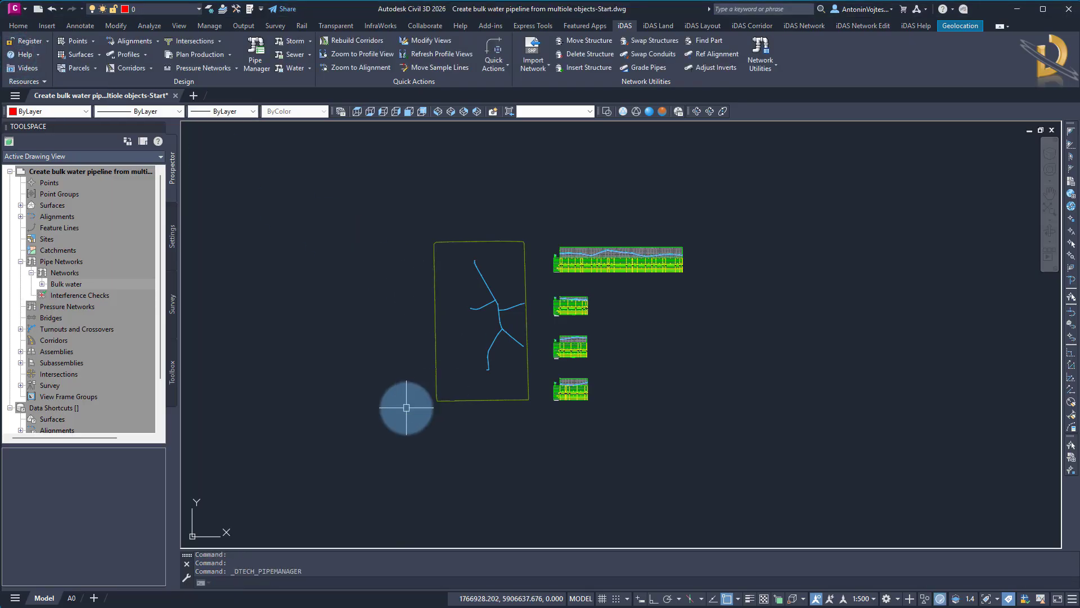